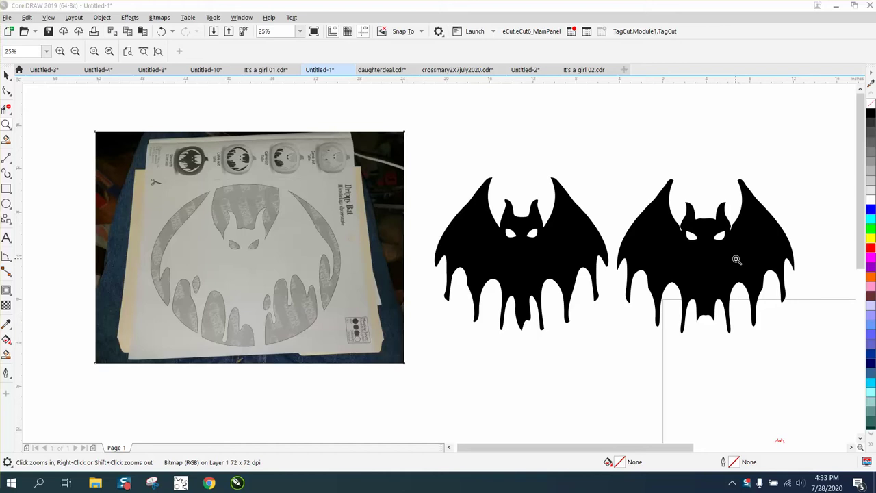
# - Delete the small leftover drawings to the right of the black bats and center the stencil photo on the page
pyautogui.moveTo(110, 148); pyautogui.dragTo(456, 366)
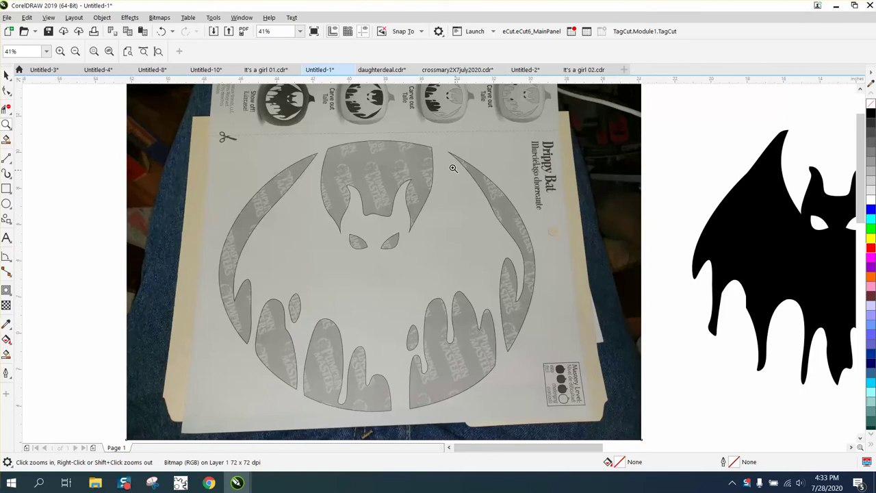
pyautogui.rightClick(386, 230)
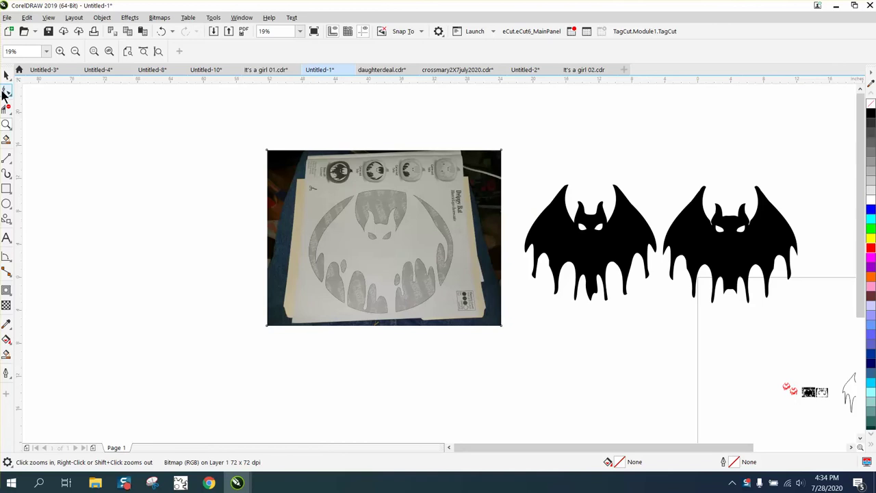
pyautogui.click(4, 77)
pyautogui.scroll(-2, 274, 224)
pyautogui.moveTo(388, 258); pyautogui.dragTo(463, 276)
pyautogui.press('Delete')
pyautogui.click(312, 235)
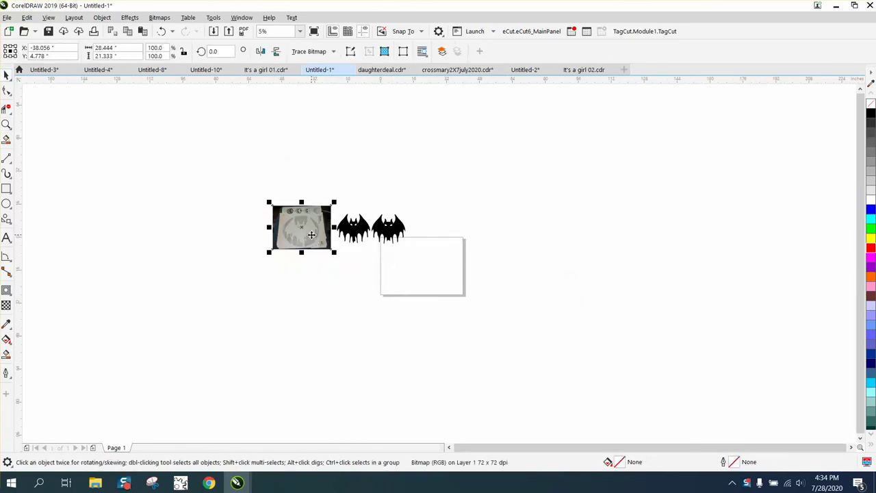
pyautogui.press('p')
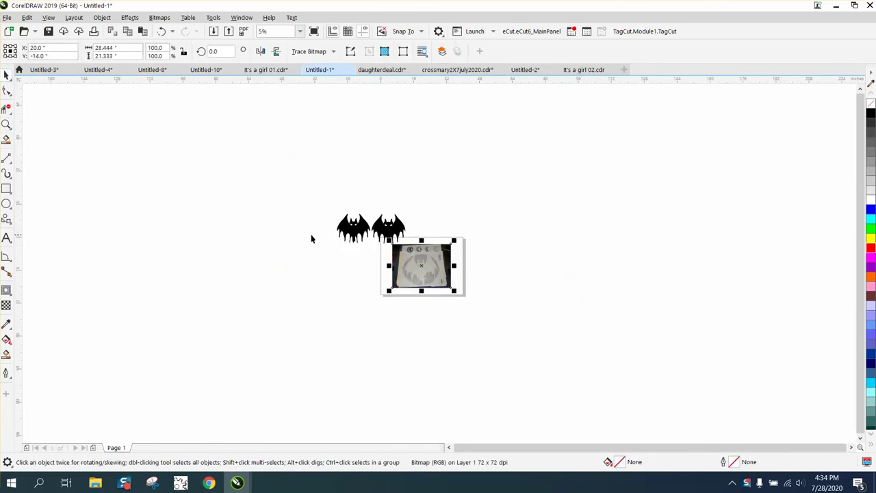
# - Draw a vertical 2-point line about 19.1 in long and center it on the page over the photo
pyautogui.click(6, 123)
pyautogui.moveTo(482, 309); pyautogui.dragTo(482, 309)
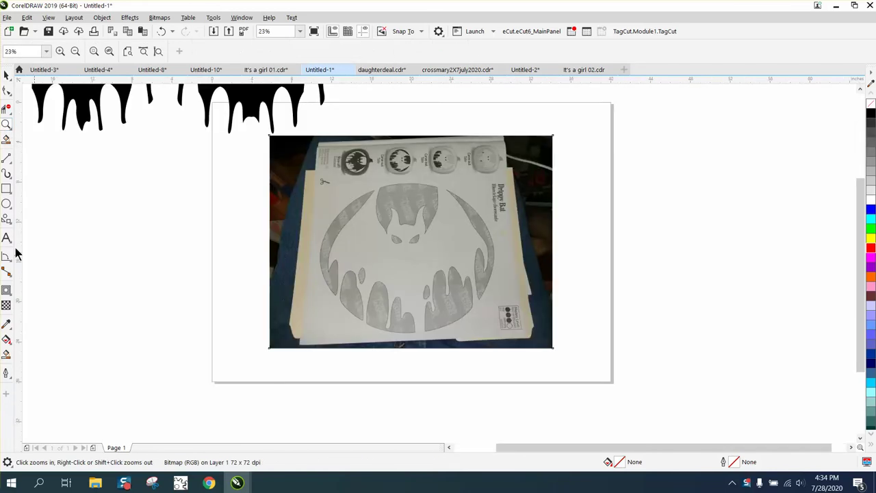
pyautogui.click(6, 157)
pyautogui.moveTo(143, 170); pyautogui.dragTo(143, 361)
pyautogui.press('p')
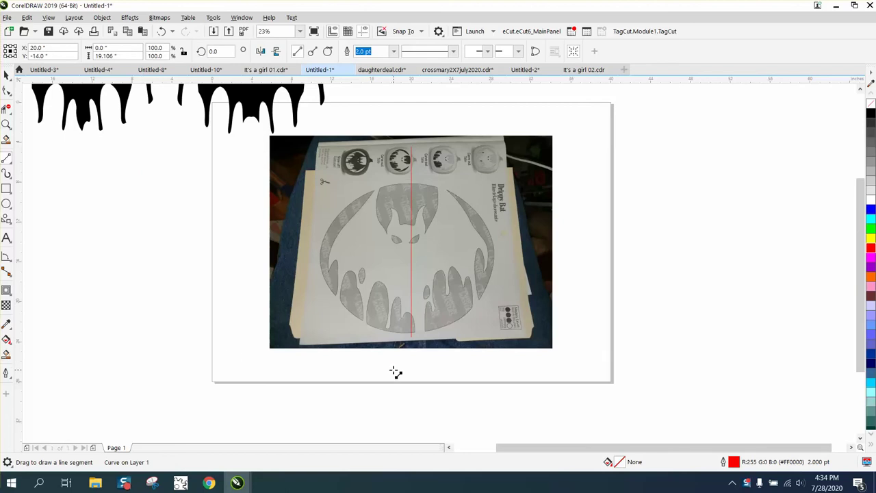
# - Move the stencil photo slightly right so the middle of the bat's head lines up with the vertical center line
pyautogui.click(6, 124)
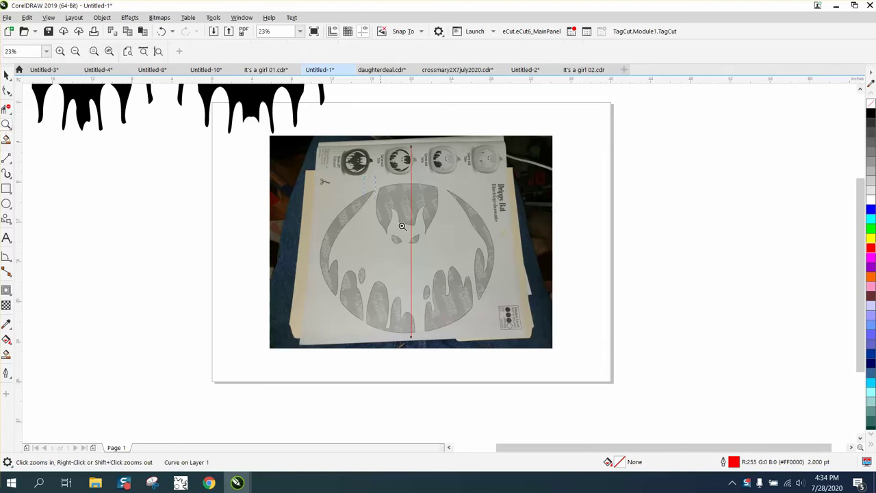
pyautogui.moveTo(505, 314); pyautogui.dragTo(320, 176)
pyautogui.press('space')
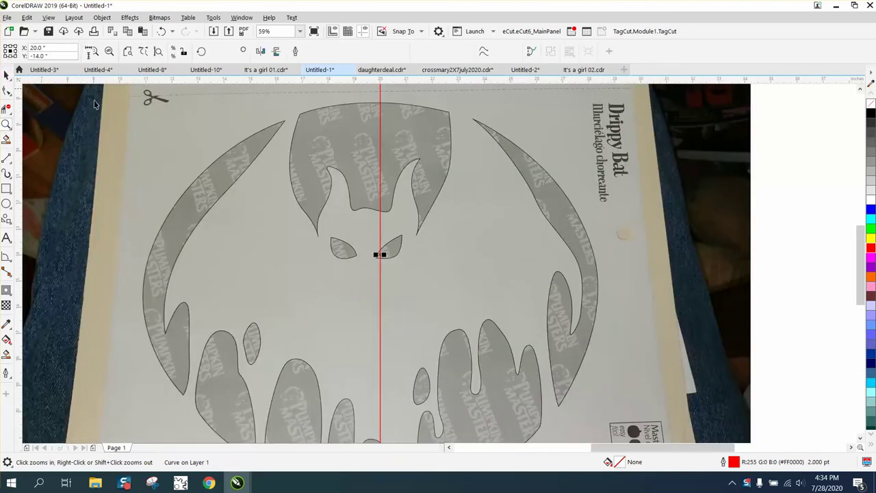
pyautogui.moveTo(510, 234); pyautogui.dragTo(523, 229)
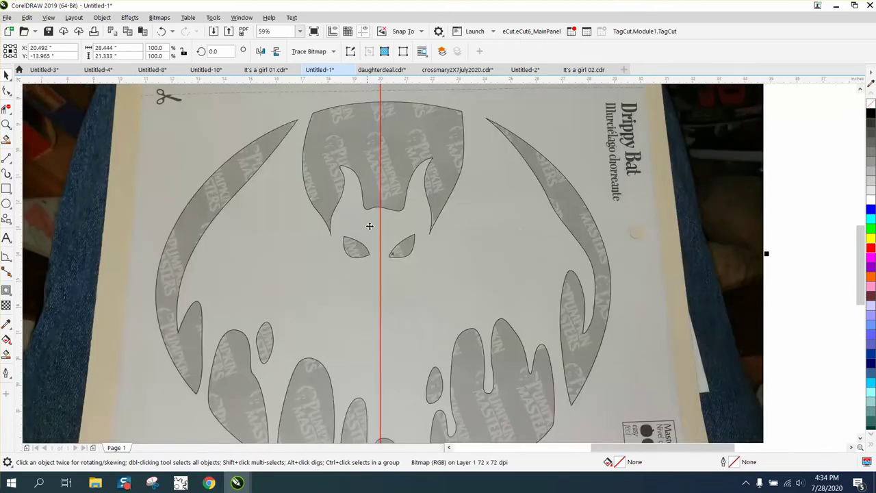
# - Trace the left outer edge of the cutout above the bat's head with a 3-point curve, from lower tip to upper corner
pyautogui.scroll(-2, 385, 235)
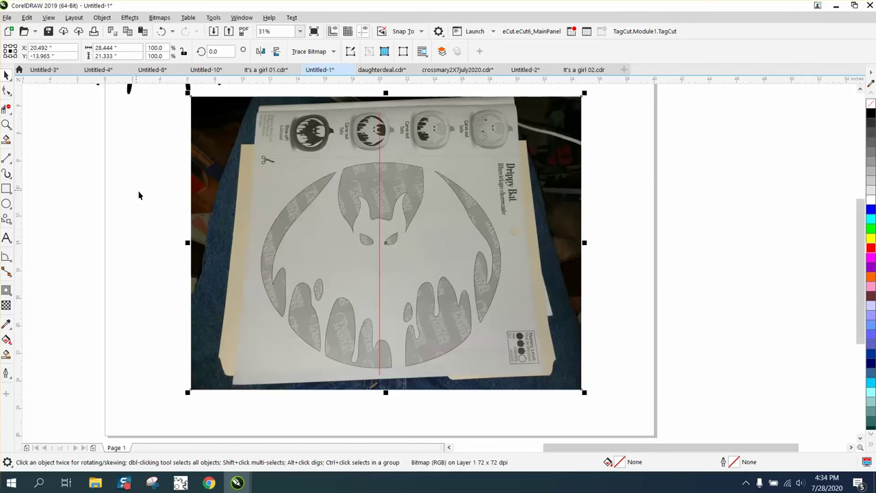
pyautogui.click(6, 123)
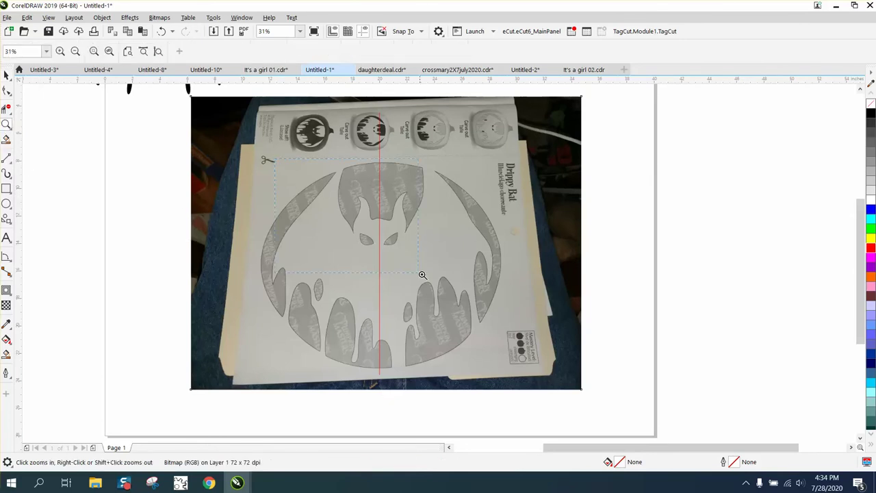
pyautogui.moveTo(422, 275); pyautogui.dragTo(422, 275)
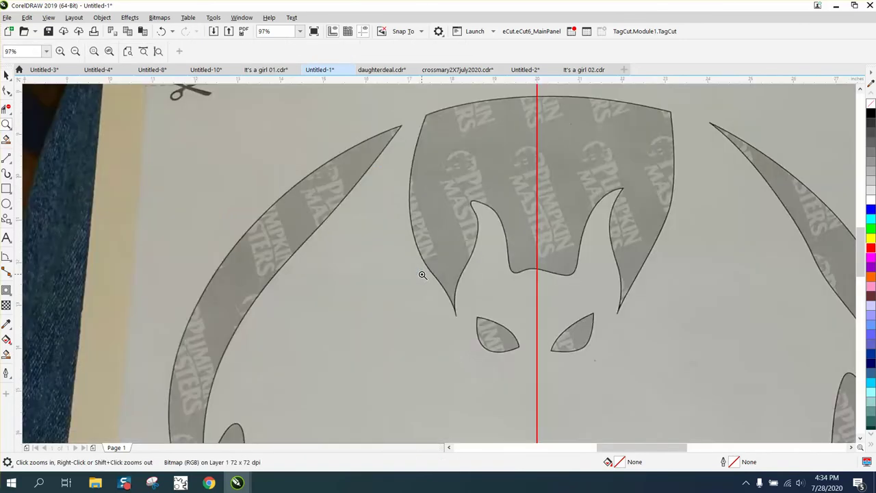
pyautogui.click(10, 173)
pyautogui.click(10, 167)
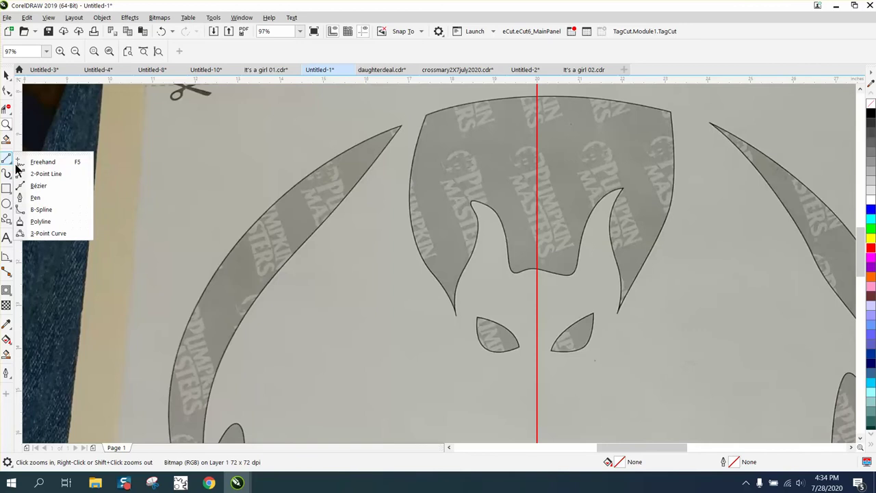
pyautogui.click(35, 233)
pyautogui.scroll(-2, 245, 253)
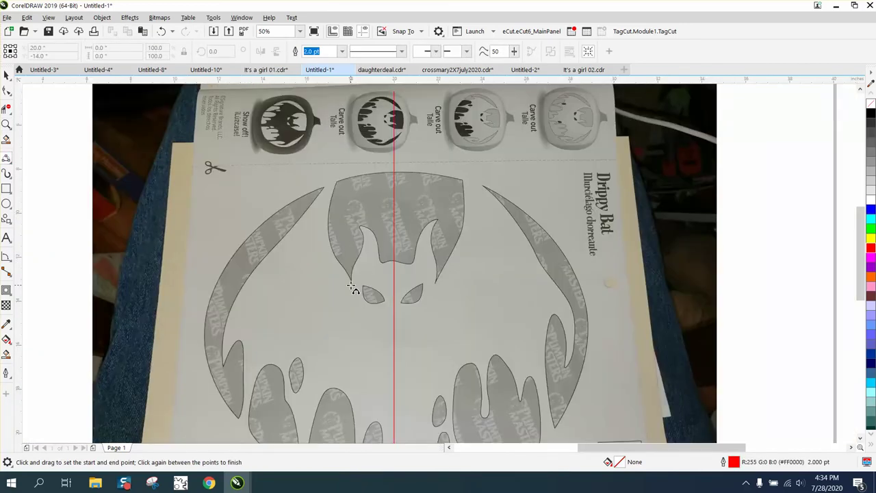
pyautogui.moveTo(350, 284); pyautogui.dragTo(336, 185)
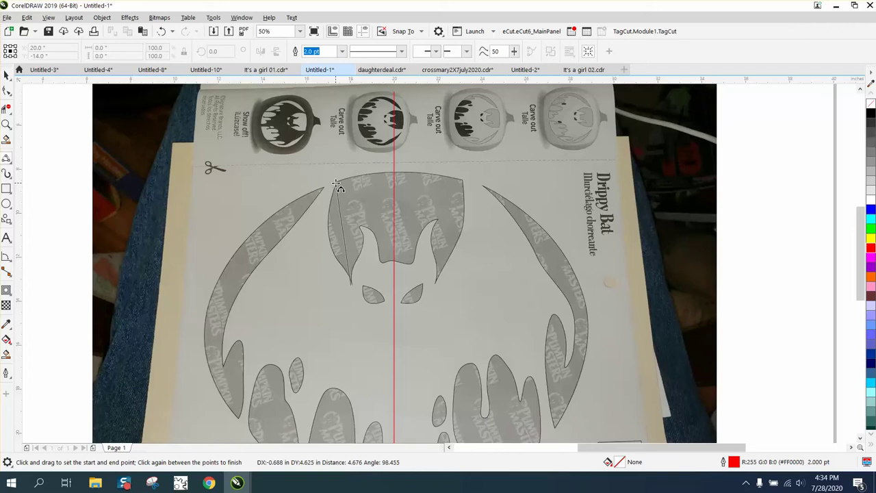
pyautogui.click(328, 231)
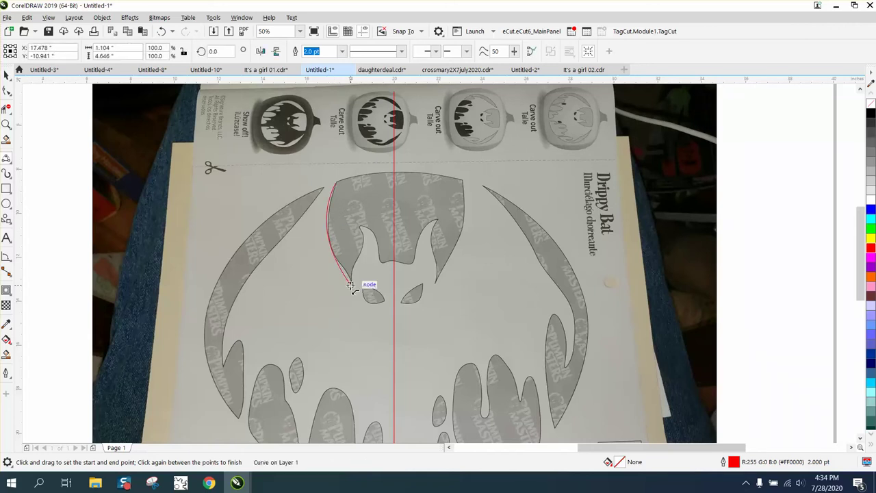
# - Trace both sides of the bat's left horn with connected 3-point curves and continue along the head top to the center line
pyautogui.moveTo(350, 286); pyautogui.dragTo(361, 234)
pyautogui.click(376, 240)
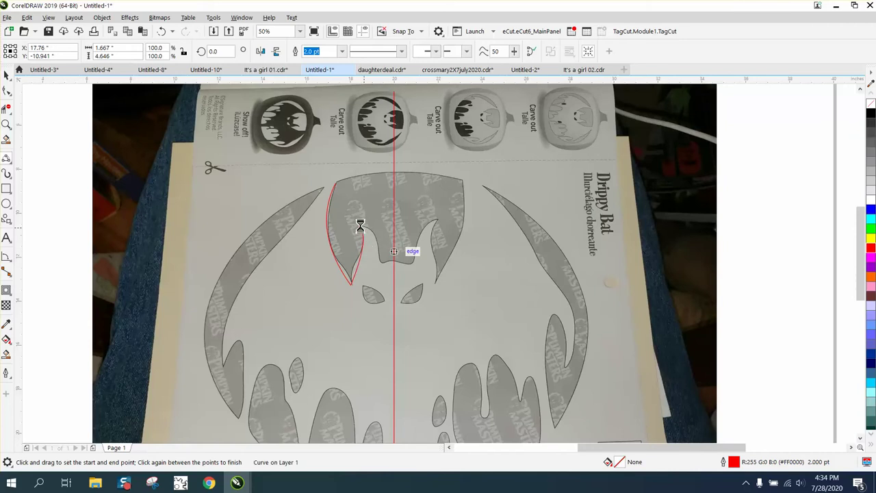
pyautogui.moveTo(374, 234); pyautogui.dragTo(395, 264)
pyautogui.click(375, 235)
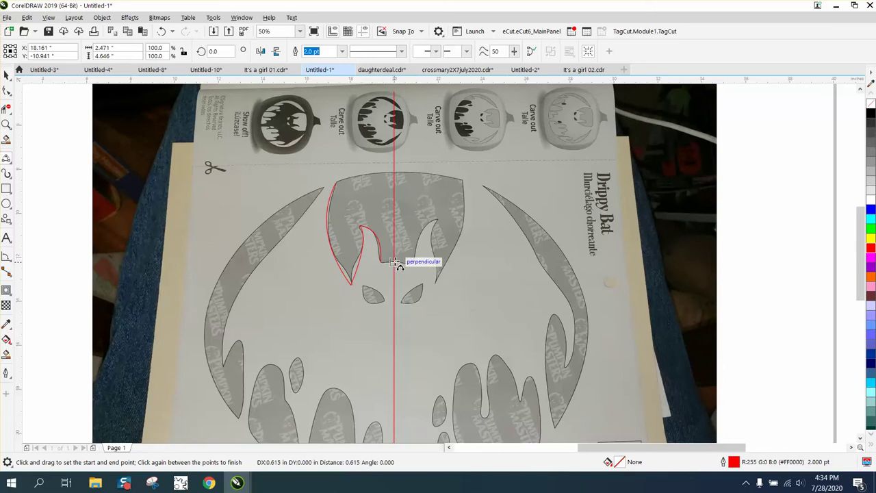
pyautogui.click(393, 264)
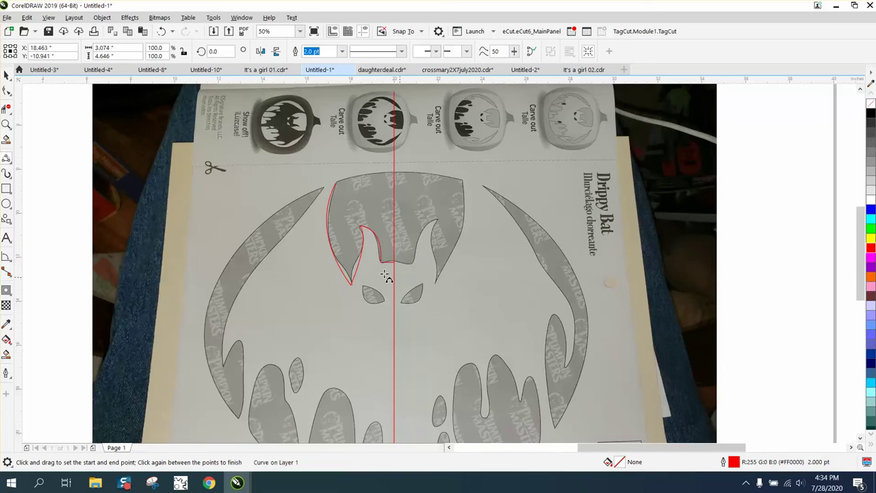
# - Cap the left wing tip with a small 3-point curve and trace the wing's long edge down to the first drip
pyautogui.moveTo(334, 185); pyautogui.dragTo(323, 187)
pyautogui.click(328, 181)
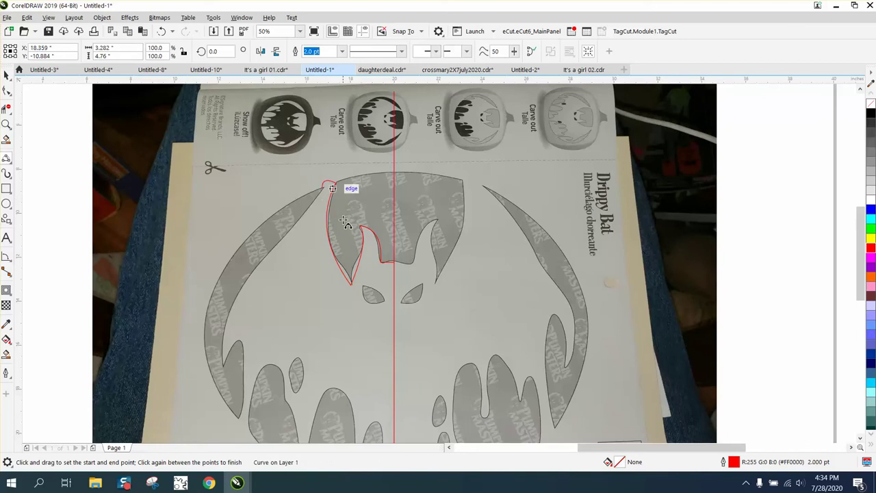
pyautogui.click(6, 124)
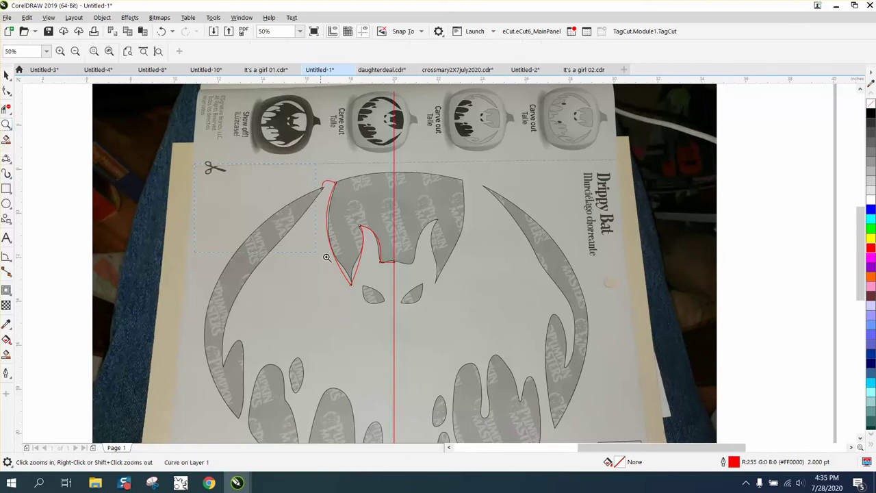
pyautogui.moveTo(478, 334); pyautogui.dragTo(513, 359)
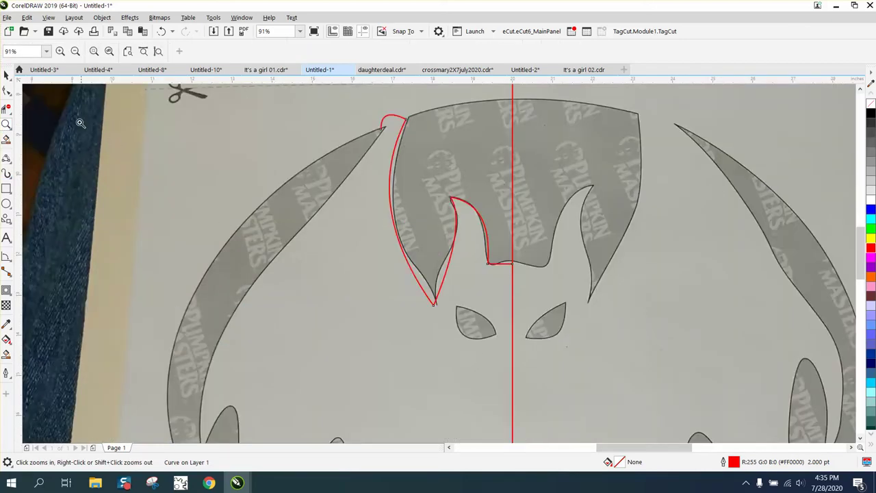
pyautogui.click(7, 108)
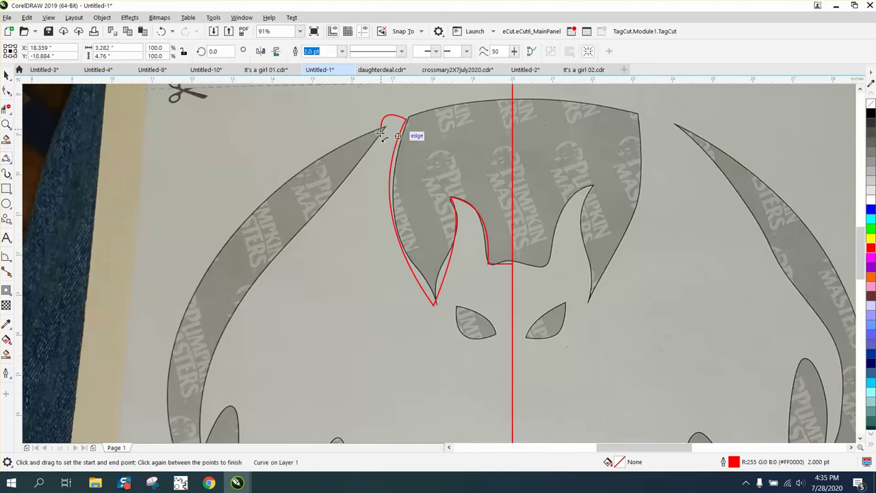
pyautogui.moveTo(381, 130)
pyautogui.mouseDown()
pyautogui.moveTo(257, 310)
pyautogui.moveTo(220, 378)
pyautogui.moveTo(204, 444)
pyautogui.moveTo(206, 337)
pyautogui.mouseUp()
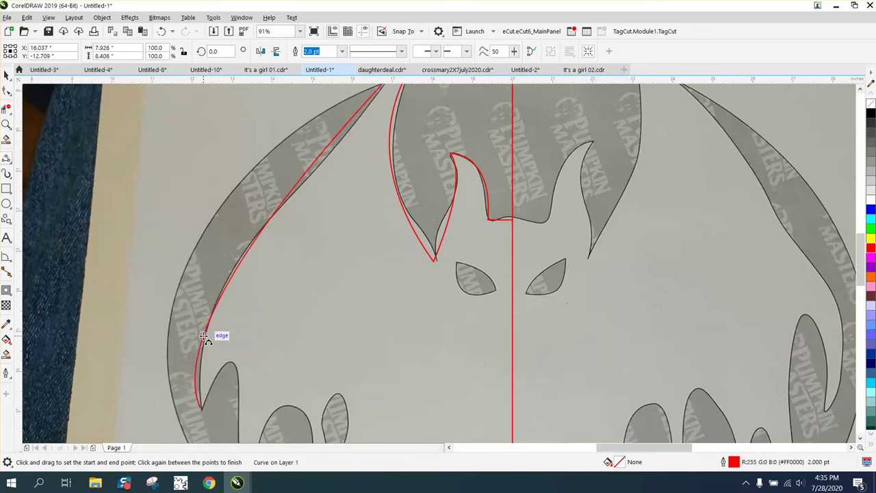
# - Add a node to the left wing curve and adjust the node and its handle to fit the printed outline
pyautogui.scroll(-2, 292, 344)
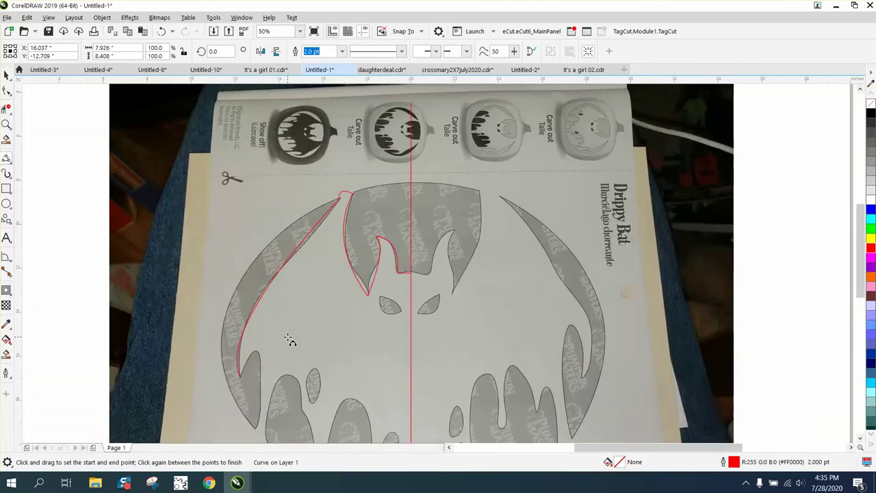
pyautogui.click(6, 124)
pyautogui.moveTo(215, 196); pyautogui.dragTo(430, 308)
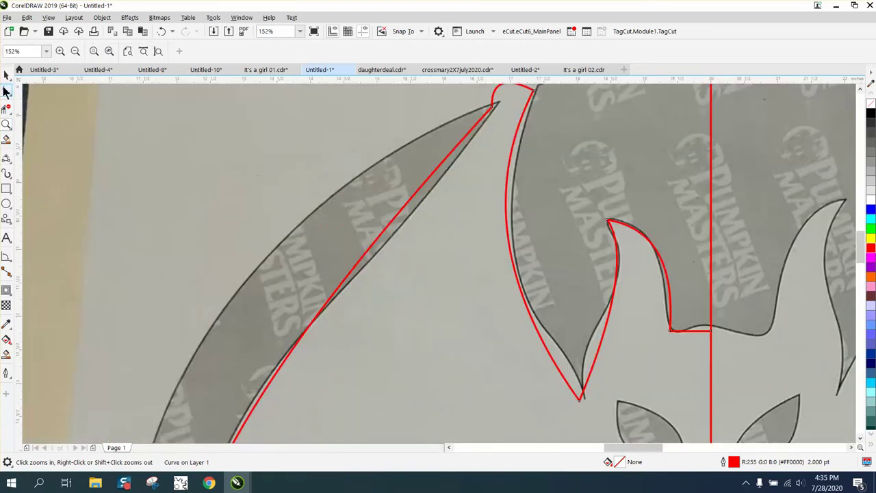
pyautogui.click(6, 91)
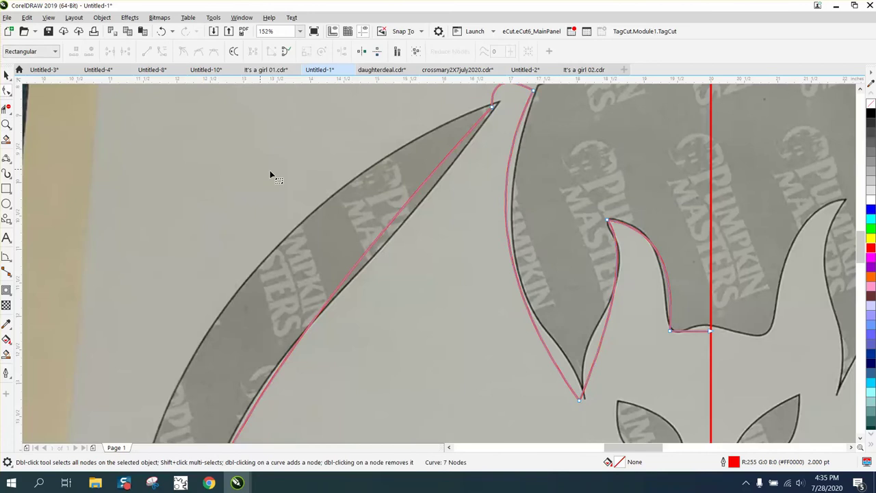
pyautogui.doubleClick(366, 251)
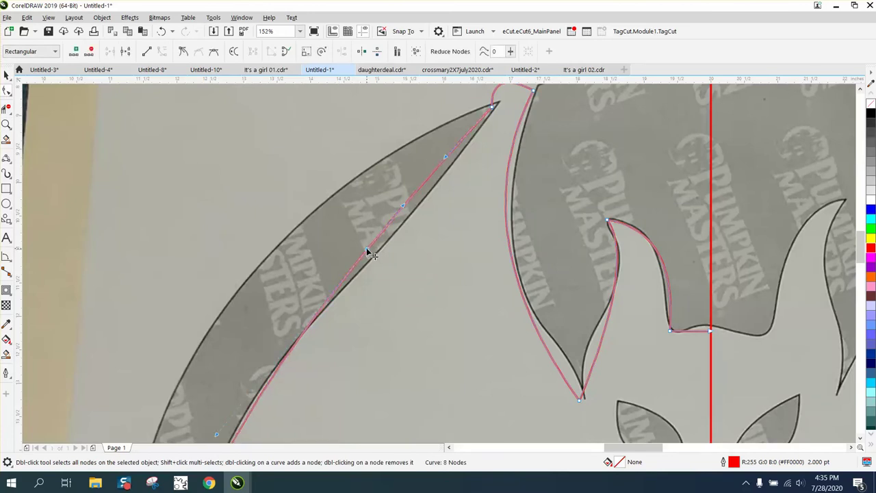
pyautogui.moveTo(367, 251); pyautogui.dragTo(378, 253)
pyautogui.scroll(-3, 310, 364)
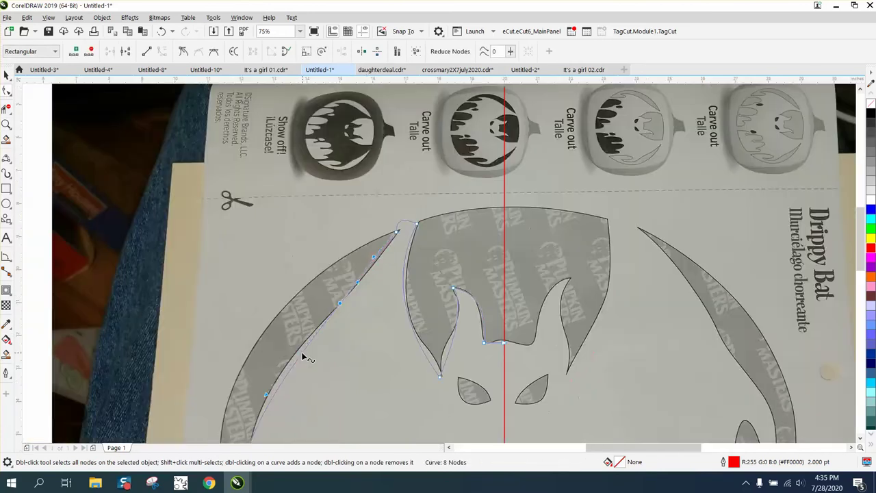
pyautogui.moveTo(267, 395); pyautogui.dragTo(261, 377)
# - Trace the leftmost drip cutout with a 3-point curve from the end of the wing curve to the cutout's lower tip
pyautogui.scroll(-3, 279, 322)
pyautogui.click(7, 124)
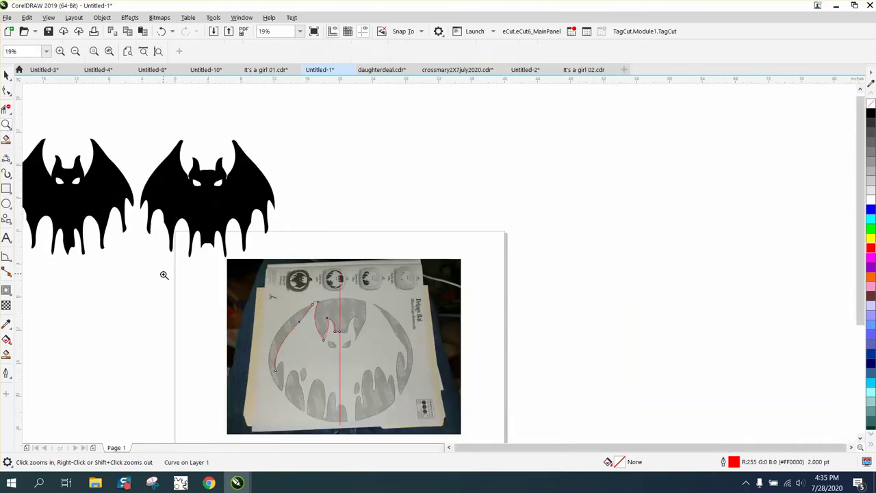
pyautogui.moveTo(215, 312); pyautogui.dragTo(422, 434)
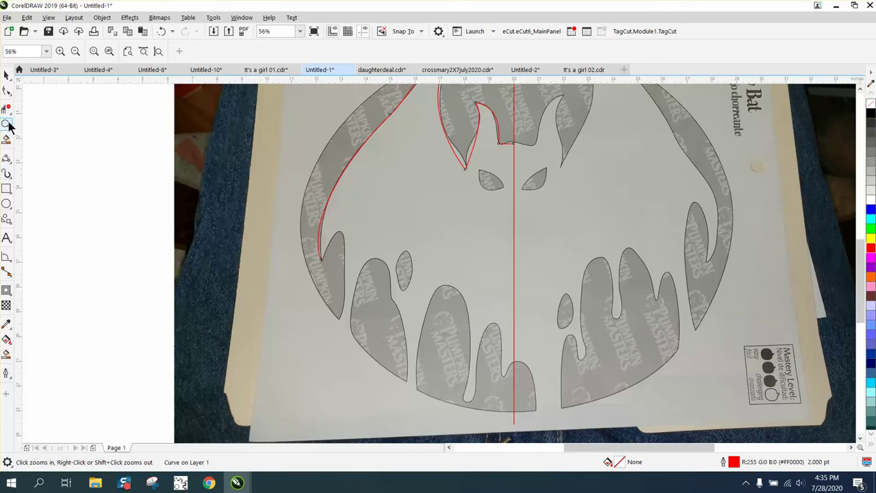
pyautogui.click(6, 159)
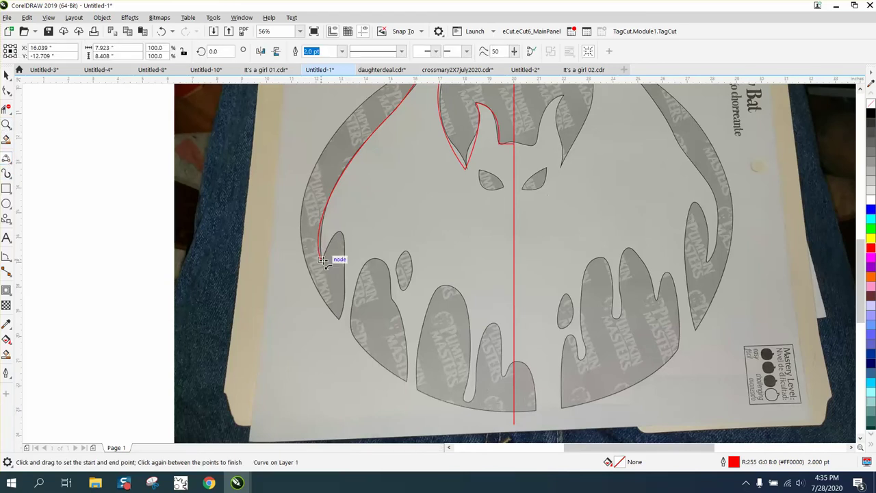
pyautogui.moveTo(320, 258); pyautogui.dragTo(340, 319)
pyautogui.click(342, 252)
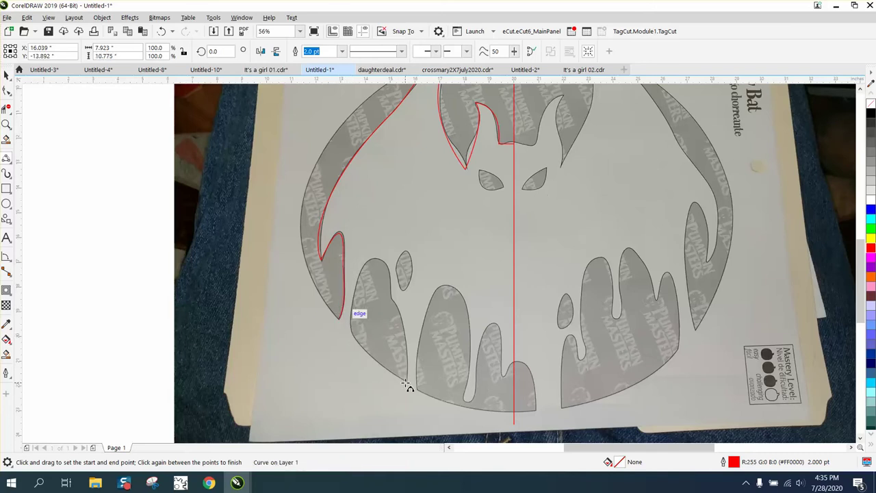
# - Trace the second drip cutout from the left with three connected 3-point curves along its outer edge, rounded top and inner edge
pyautogui.moveTo(407, 383); pyautogui.dragTo(354, 331)
pyautogui.click(352, 328)
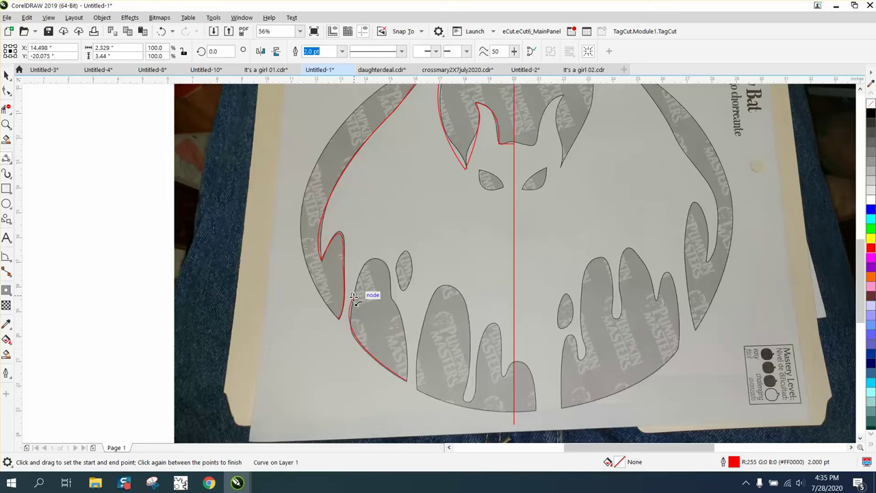
pyautogui.moveTo(355, 295); pyautogui.dragTo(384, 260)
pyautogui.click(376, 257)
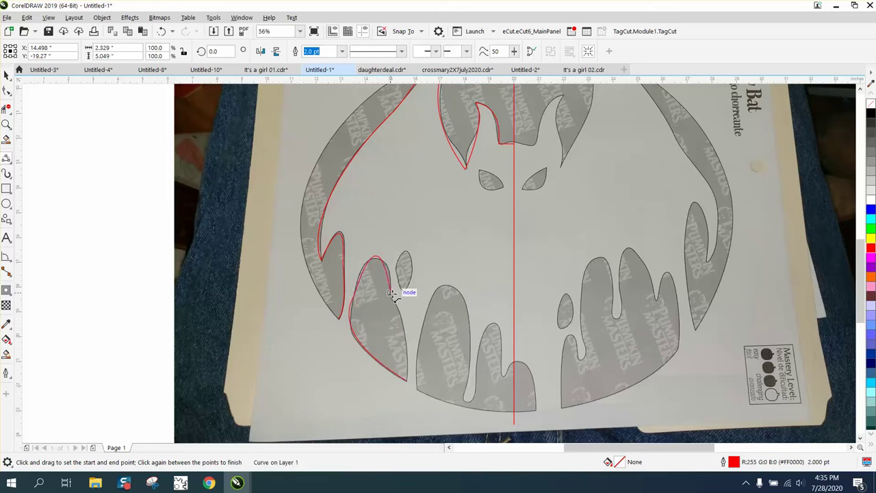
pyautogui.moveTo(391, 295); pyautogui.dragTo(411, 352)
pyautogui.click(414, 349)
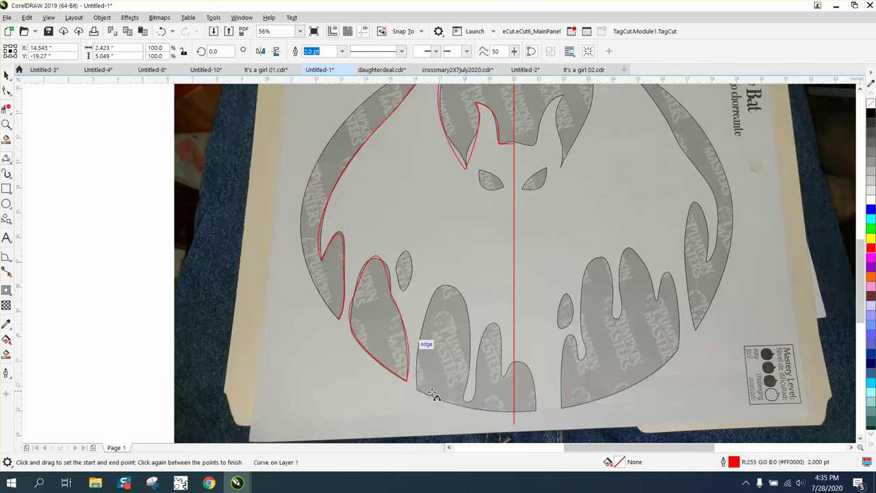
# - Trace both sides of the tall third drip cutout with two 3-point curves meeting at its rounded top
pyautogui.moveTo(419, 393); pyautogui.dragTo(443, 287)
pyautogui.click(434, 307)
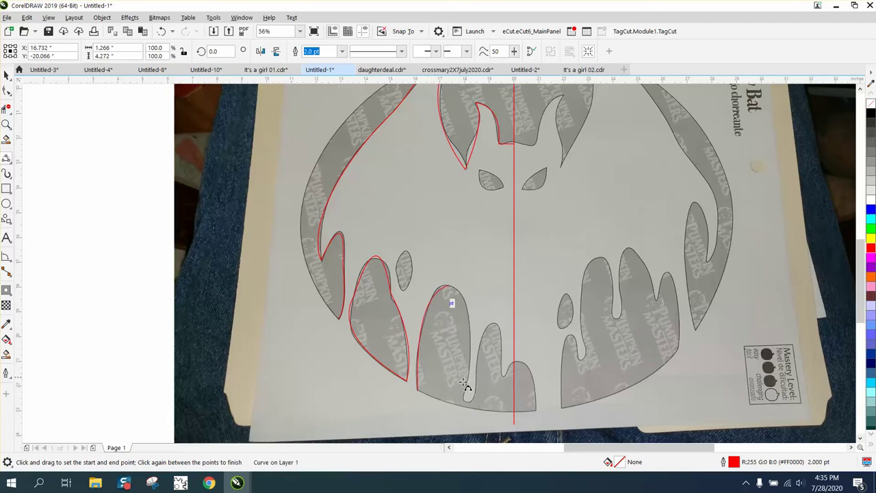
pyautogui.moveTo(465, 408); pyautogui.dragTo(448, 286)
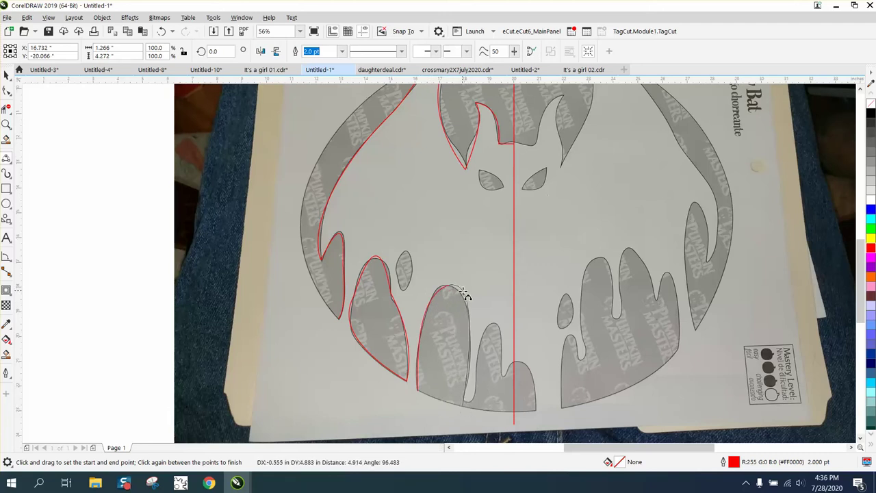
pyautogui.click(471, 300)
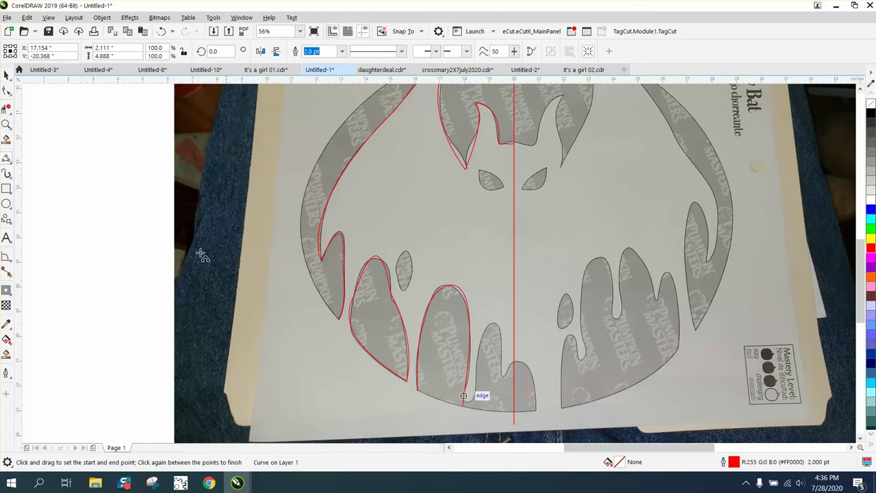
# - Trace the rounded drip tip beside the third cutout with a small 3-point curve about 0.39 inch wide
pyautogui.click(7, 124)
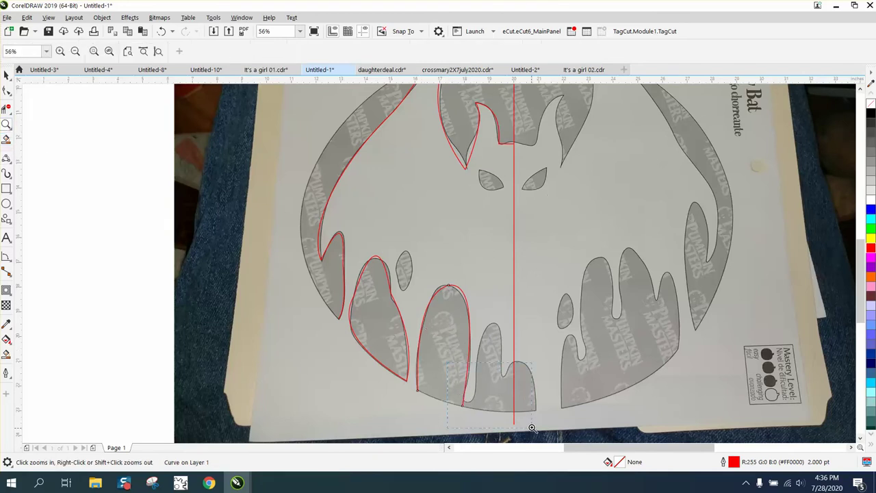
pyautogui.moveTo(532, 428); pyautogui.dragTo(532, 428)
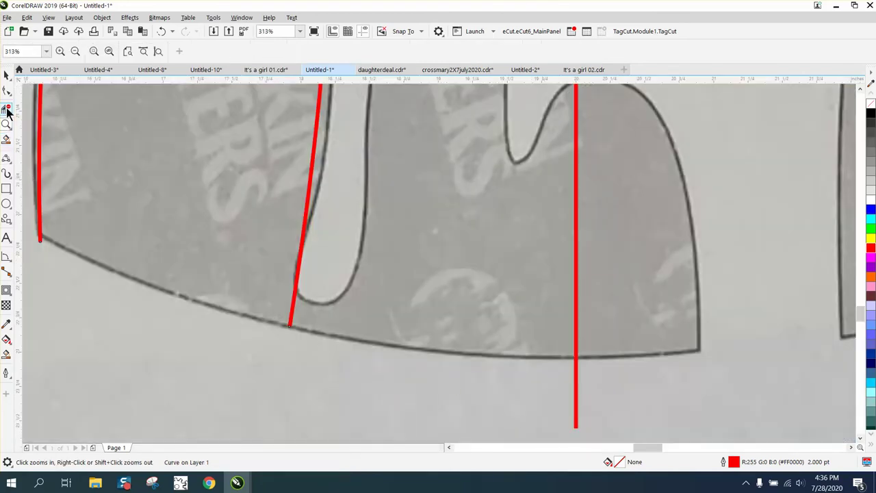
pyautogui.click(7, 174)
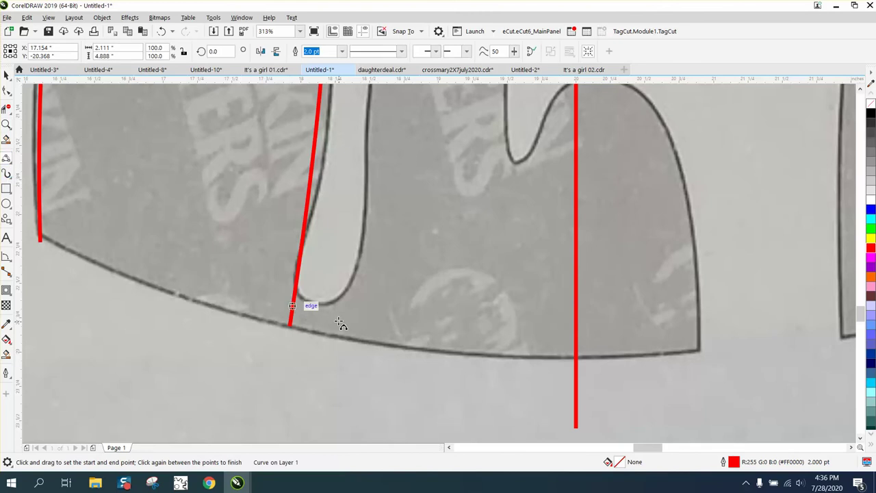
pyautogui.moveTo(294, 291); pyautogui.dragTo(335, 301)
pyautogui.click(323, 305)
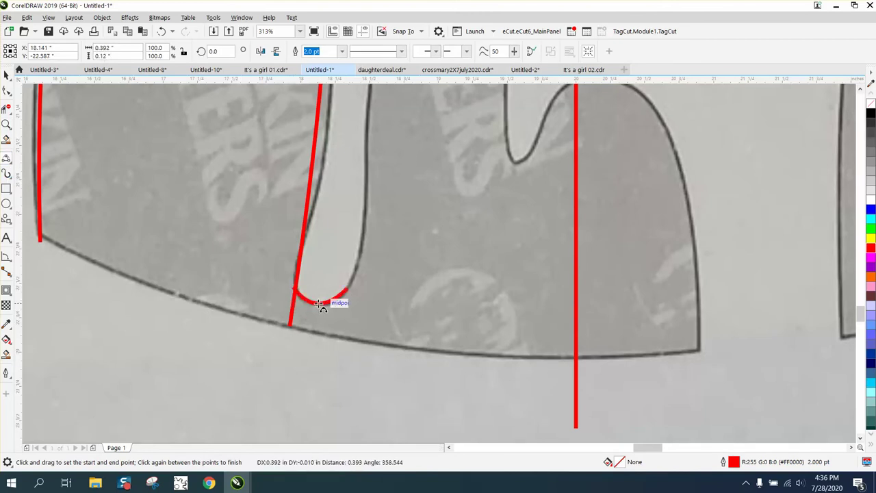
# - Trace the narrow cutout from the drip tip over its peak to the notch, and continue with a 3-point curve to the center line
pyautogui.scroll(-3, 361, 316)
pyautogui.moveTo(358, 309); pyautogui.dragTo(438, 249)
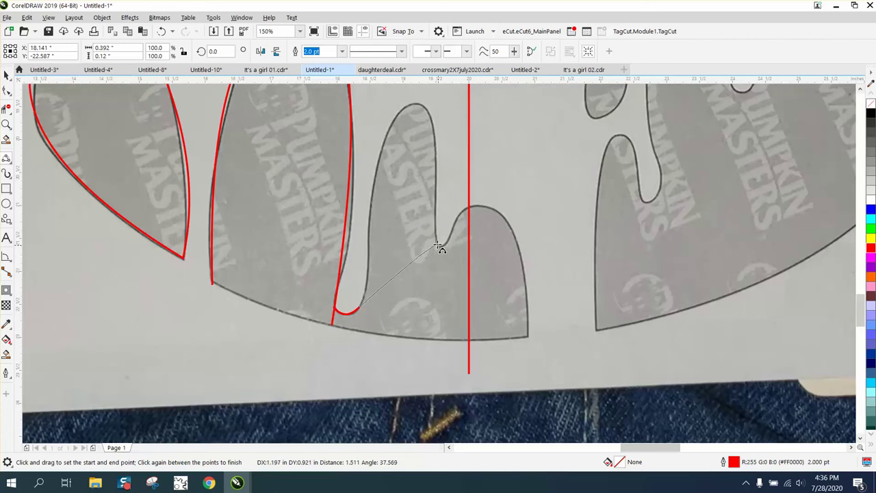
pyautogui.click(415, 104)
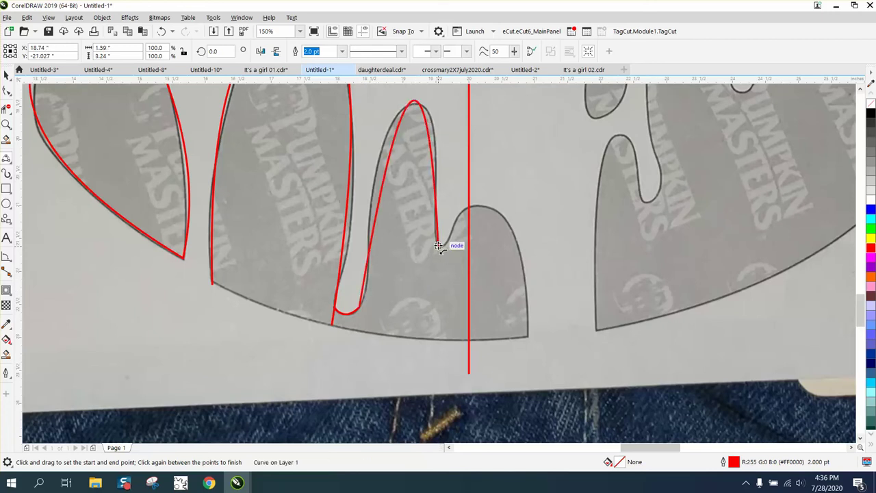
pyautogui.moveTo(439, 247); pyautogui.dragTo(470, 239)
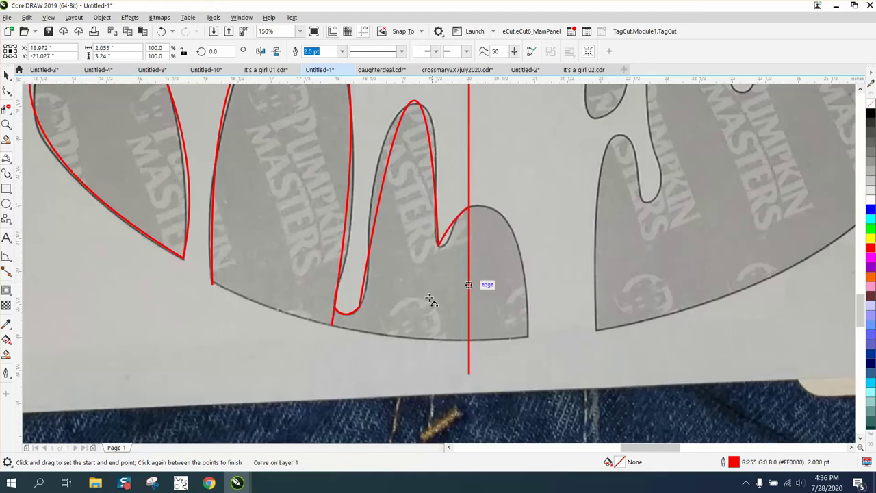
# - Close the outer drip ends with a short 3-point curve between the second and third cutouts and a 2-point line between the first and second
pyautogui.scroll(-2, 434, 304)
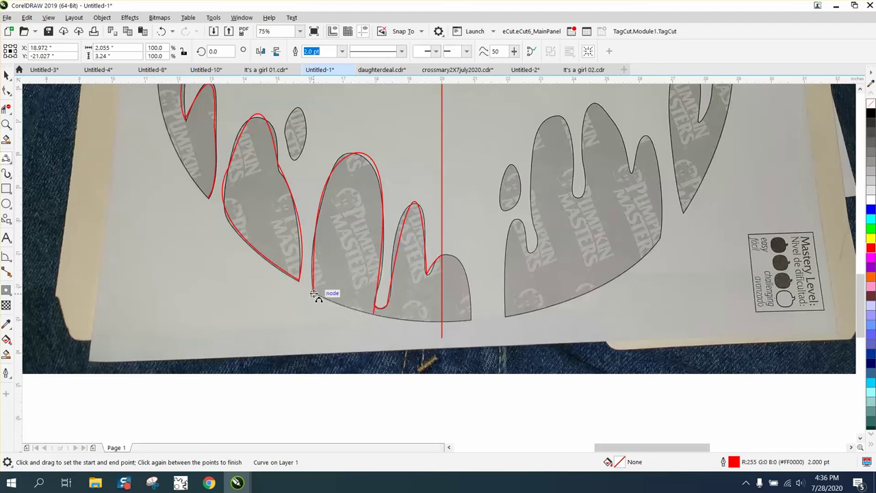
pyautogui.moveTo(313, 293)
pyautogui.mouseDown()
pyautogui.moveTo(307, 285)
pyautogui.moveTo(264, 290)
pyautogui.moveTo(307, 289)
pyautogui.mouseUp()
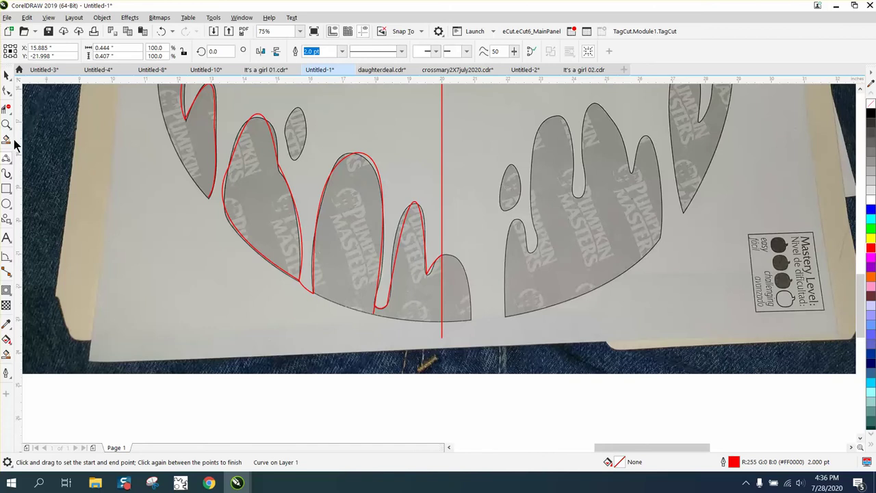
pyautogui.click(10, 163)
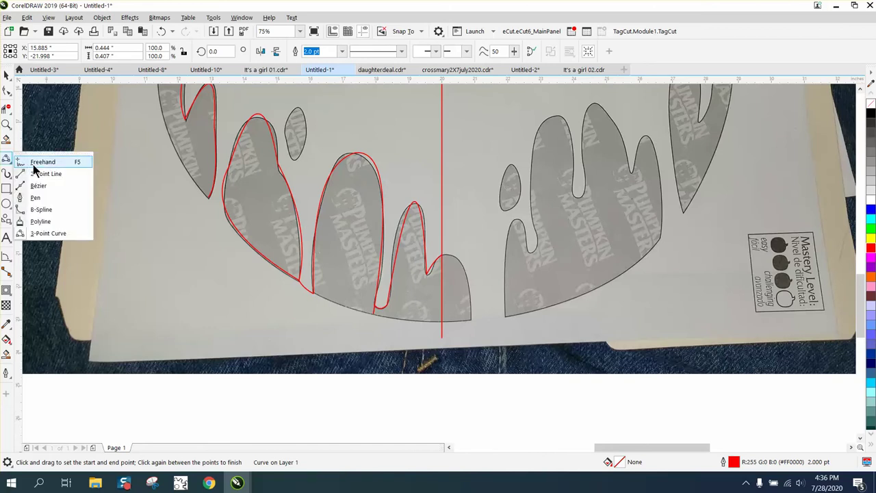
pyautogui.click(38, 173)
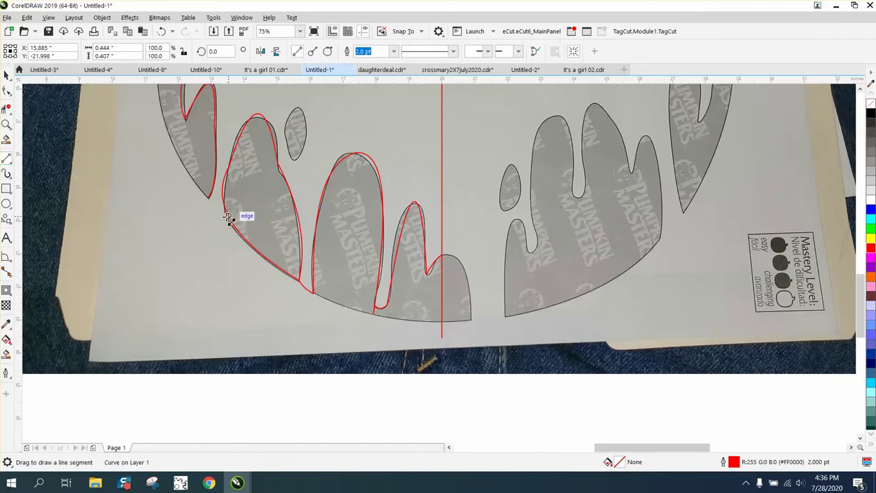
pyautogui.moveTo(229, 221); pyautogui.dragTo(207, 198)
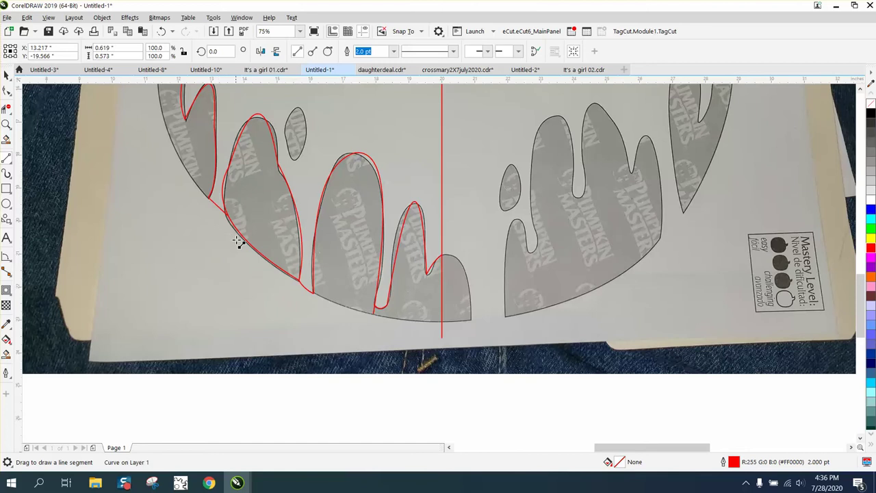
# - Draw a rectangle about 15.9 by 16.7 inches around the traced left half of the bat
pyautogui.scroll(-4, 246, 248)
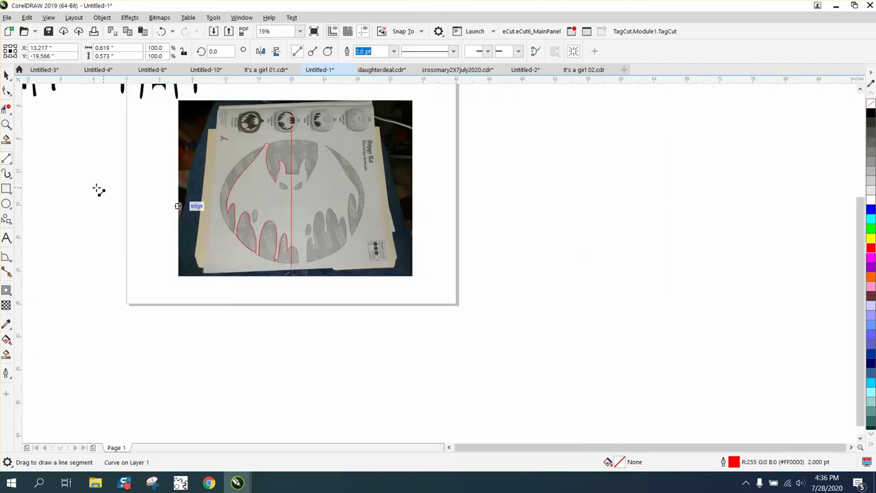
pyautogui.click(7, 190)
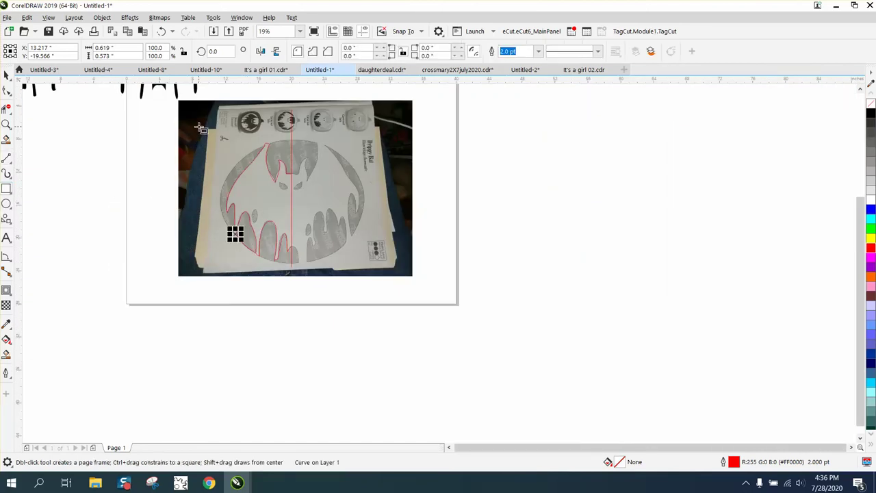
pyautogui.moveTo(195, 123); pyautogui.dragTo(332, 267)
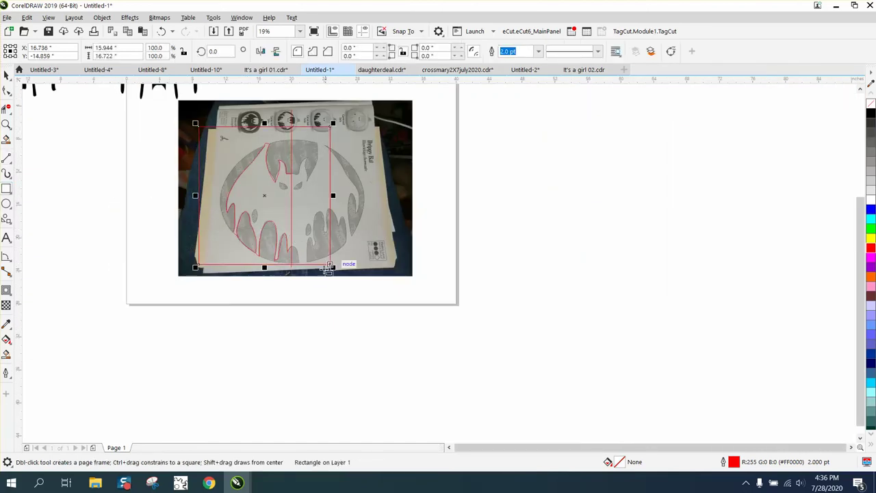
# - Try a black Smart Fill on the enclosed left half of the bat and undo it
pyautogui.click(7, 355)
pyautogui.click(270, 213)
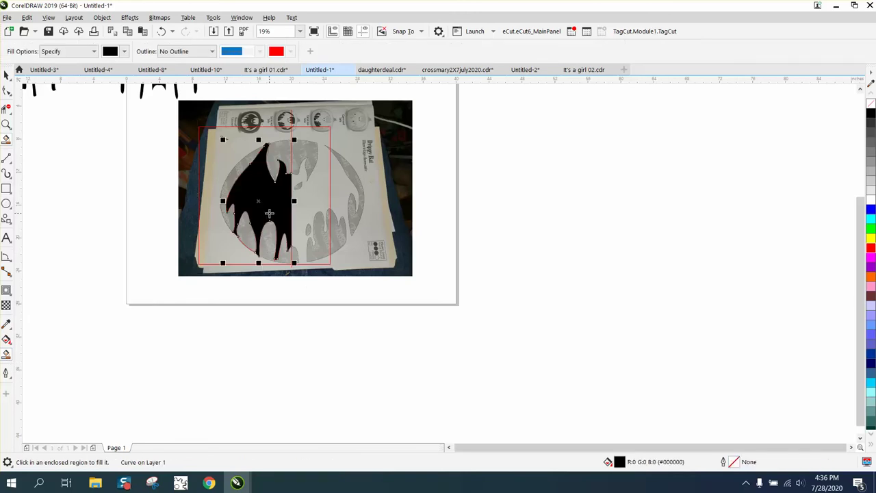
pyautogui.click(161, 31)
# - Trace the bat's left eye as a closed shape about 1 inch wide and 0.8 inch high with two 3-point curves
pyautogui.click(6, 125)
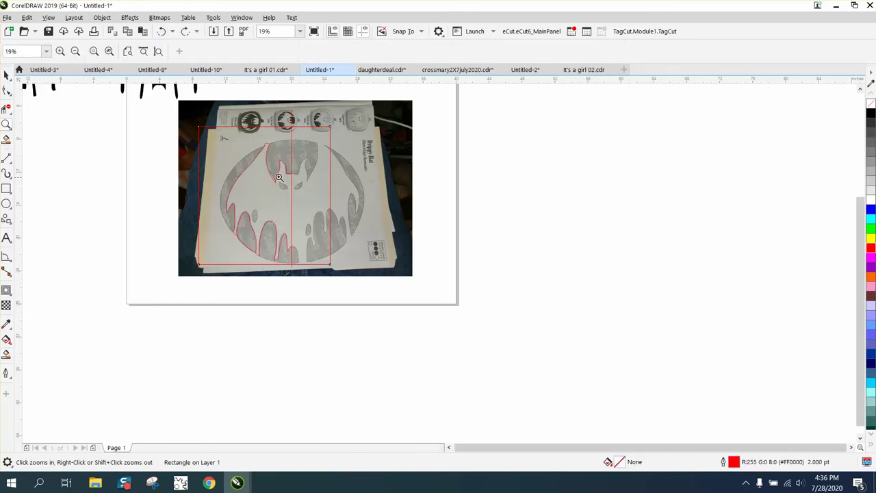
pyautogui.moveTo(272, 175); pyautogui.dragTo(310, 205)
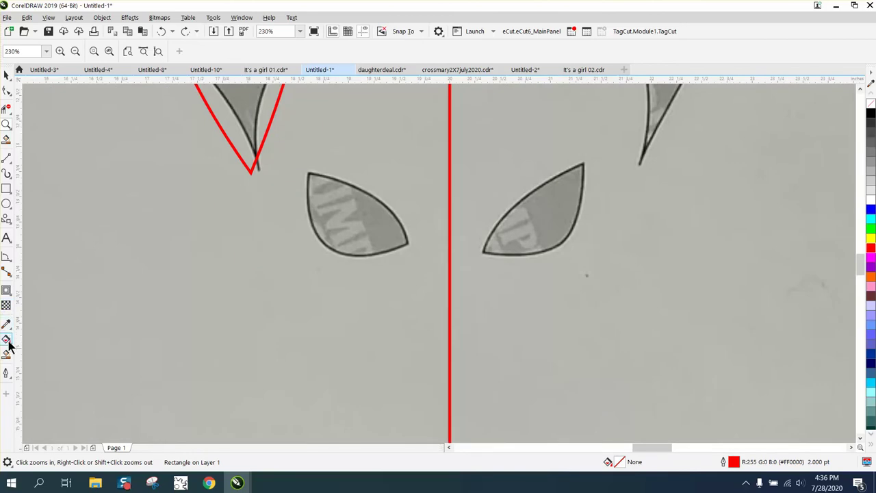
pyautogui.click(10, 163)
pyautogui.moveTo(12, 174)
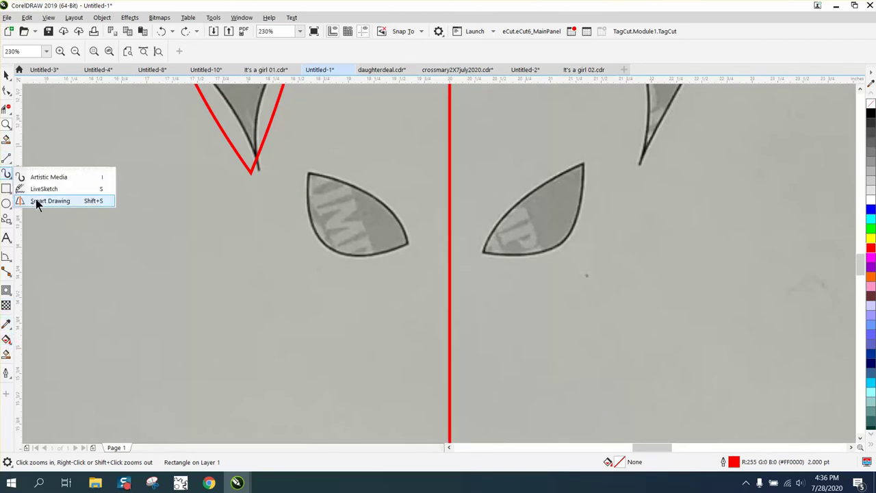
pyautogui.moveTo(6, 158)
pyautogui.click(53, 231)
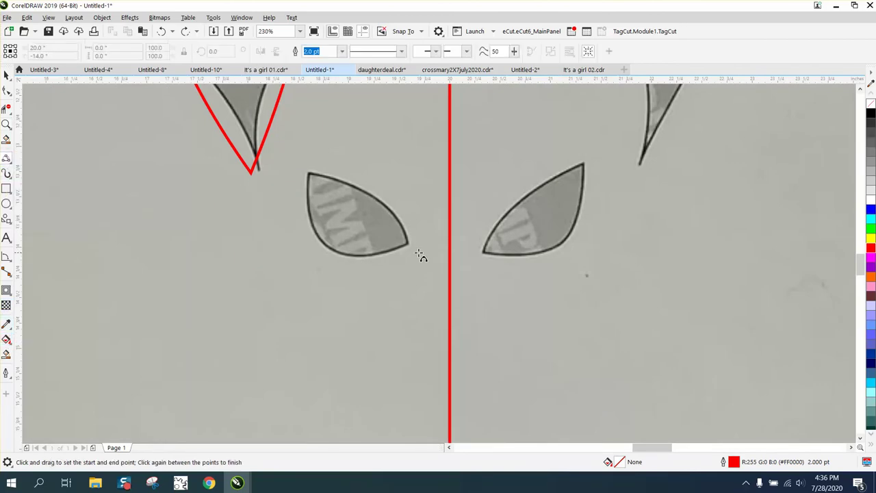
pyautogui.moveTo(409, 243); pyautogui.dragTo(308, 173)
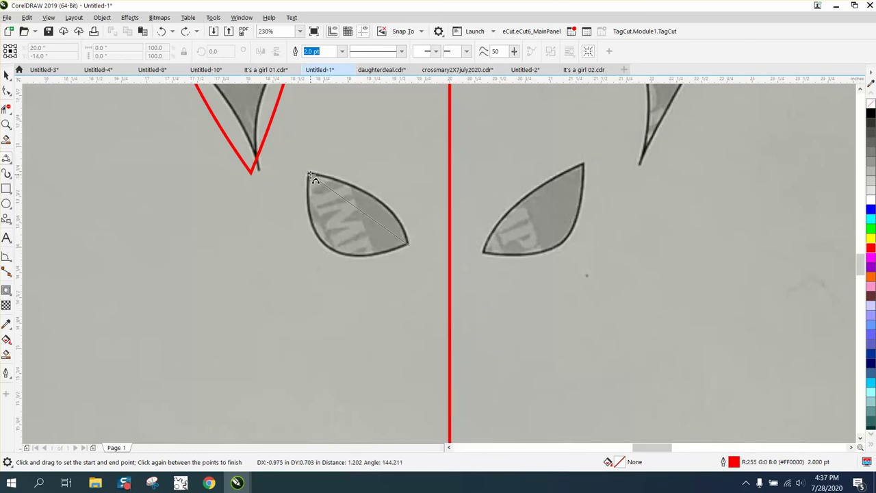
pyautogui.click(370, 193)
pyautogui.moveTo(409, 244); pyautogui.dragTo(308, 174)
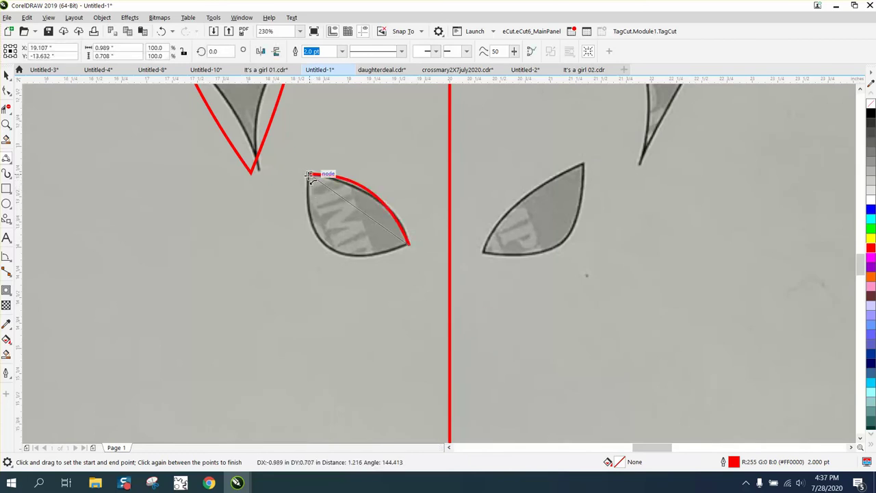
pyautogui.click(329, 250)
# - Move the node at the lower point of the cutout beside the left horn onto the printed tip
pyautogui.scroll(-4, 329, 249)
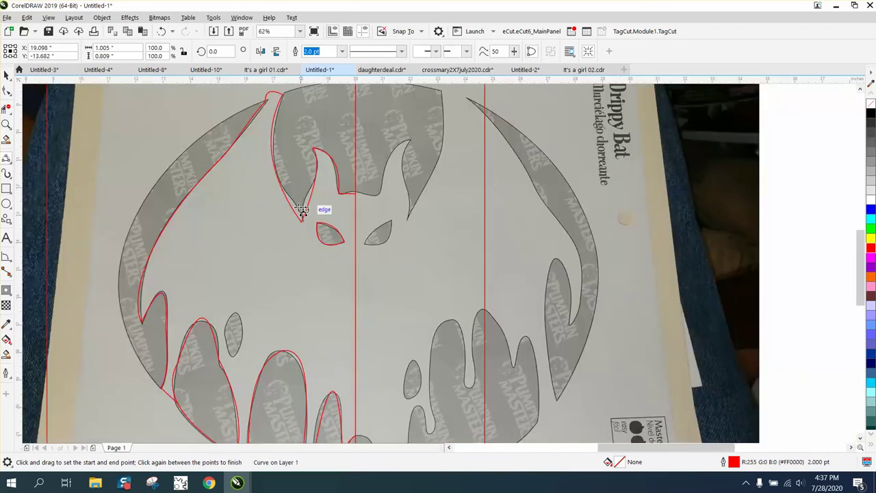
pyautogui.click(6, 124)
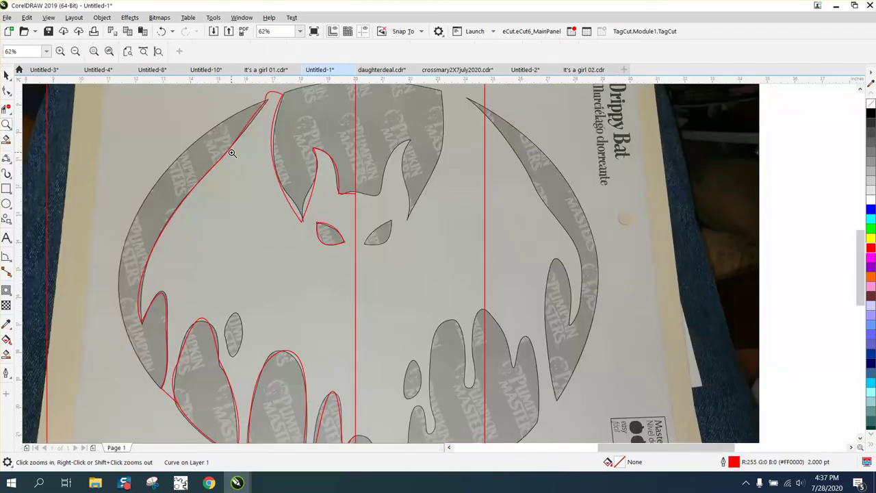
pyautogui.moveTo(394, 251); pyautogui.dragTo(254, 167)
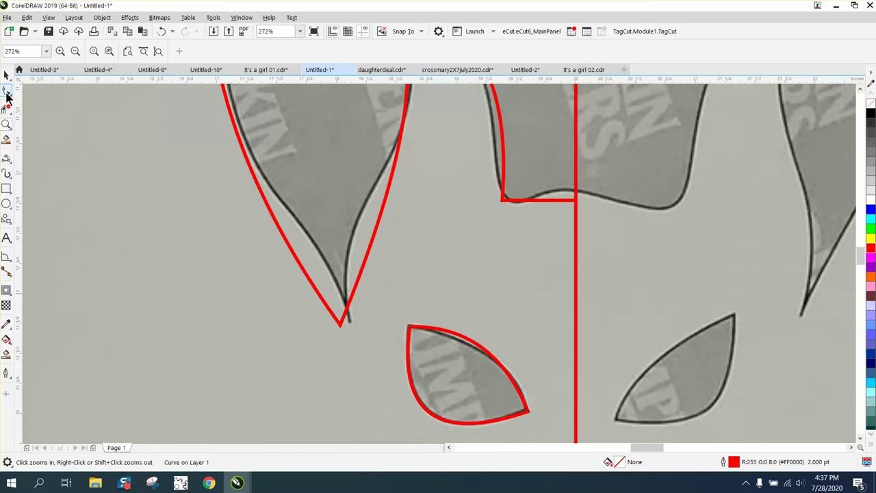
pyautogui.click(7, 89)
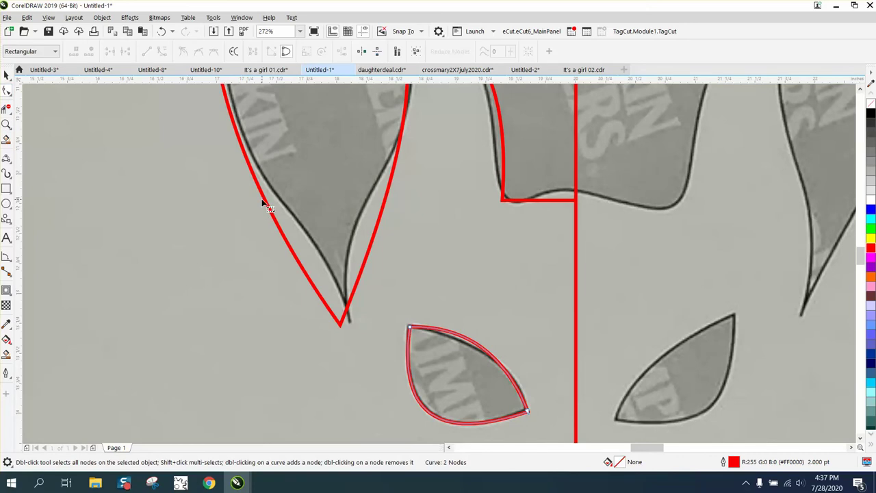
pyautogui.click(342, 325)
pyautogui.moveTo(341, 324); pyautogui.dragTo(348, 320)
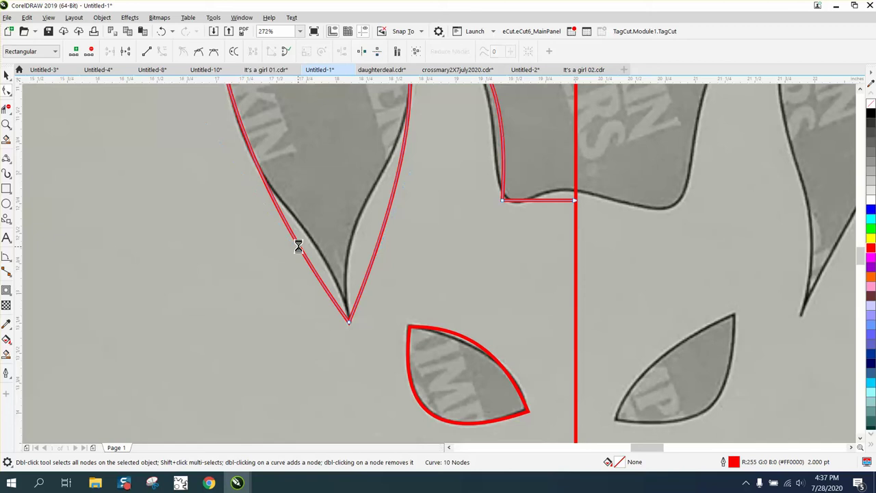
# - Add a node on each edge of the cutout beside the left horn and bend both curves onto the printed outline
pyautogui.doubleClick(300, 249)
pyautogui.moveTo(299, 248); pyautogui.dragTo(316, 244)
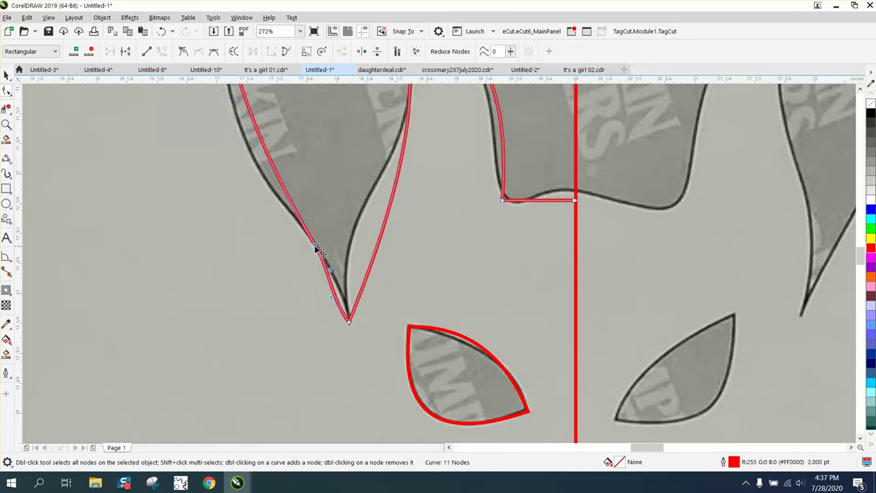
pyautogui.scroll(-3, 332, 270)
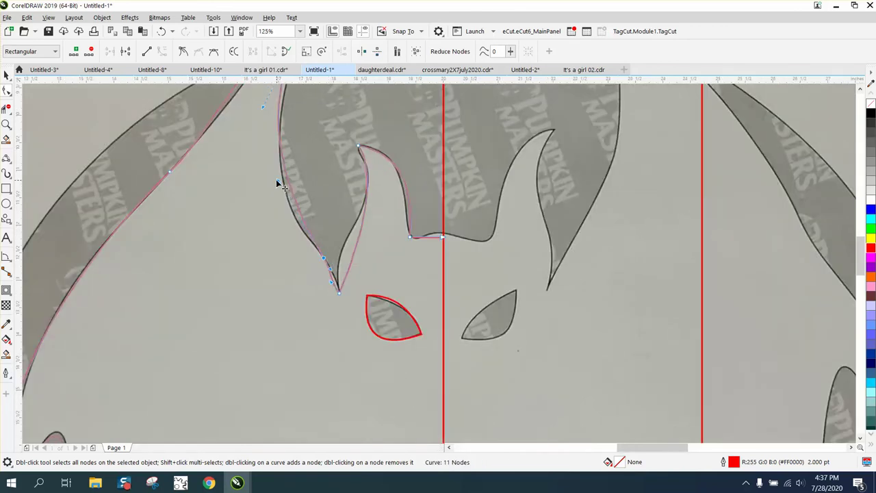
pyautogui.moveTo(279, 183); pyautogui.dragTo(268, 201)
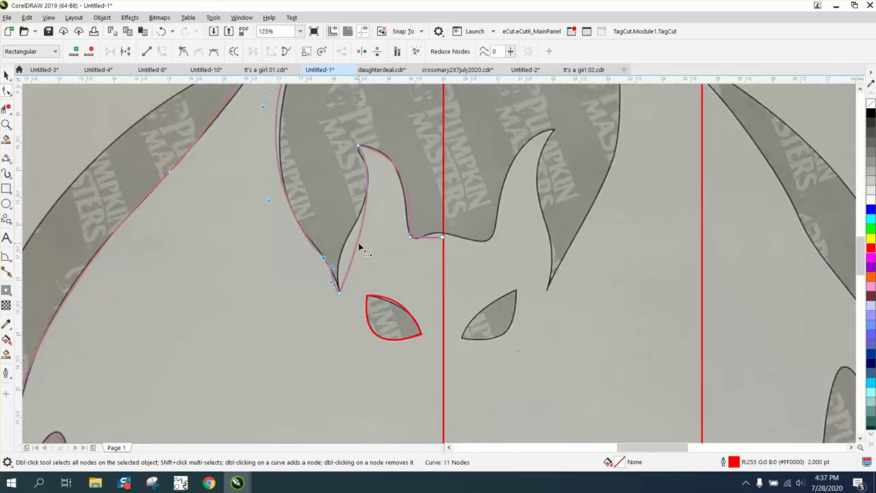
pyautogui.moveTo(361, 247); pyautogui.dragTo(347, 243)
pyautogui.moveTo(357, 196); pyautogui.dragTo(366, 205)
# - Smart Fill the enclosed left half of the bat with black and no outline
pyautogui.scroll(-5, 402, 258)
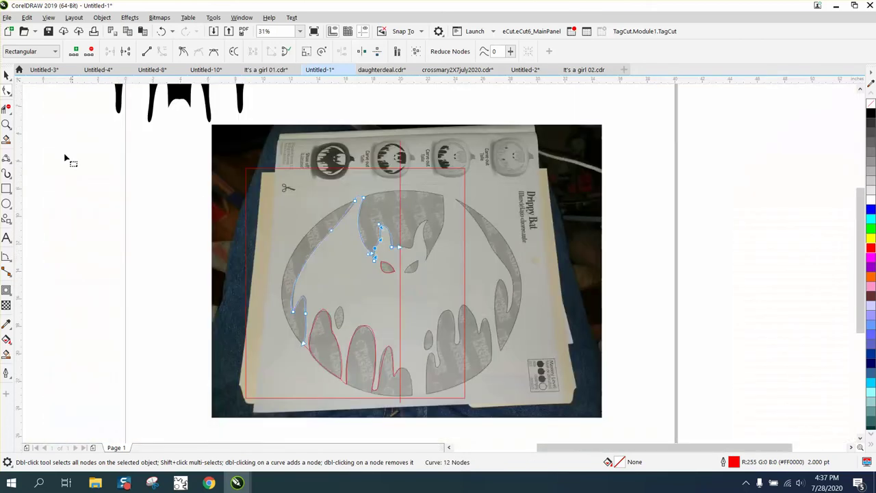
pyautogui.click(6, 75)
pyautogui.click(6, 354)
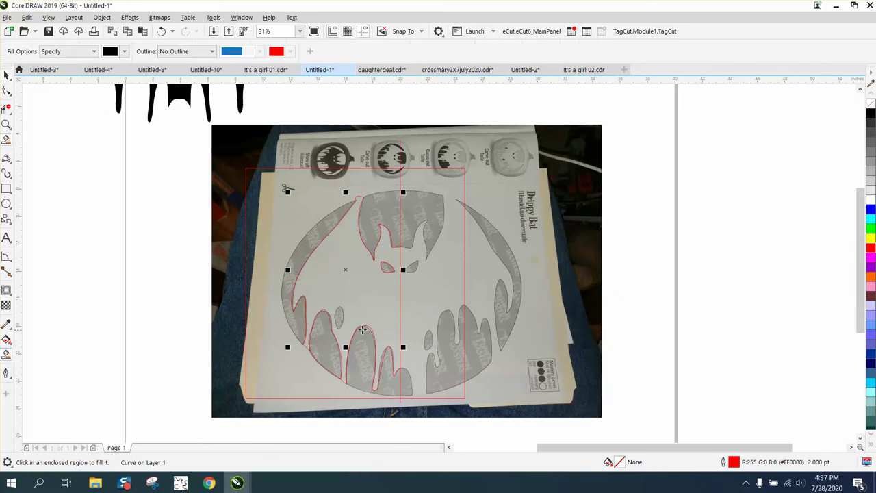
pyautogui.click(379, 310)
# - Move the black half-bat off the photo to the left, and move the rectangle and the photo clear to the right
pyautogui.scroll(-2, 373, 306)
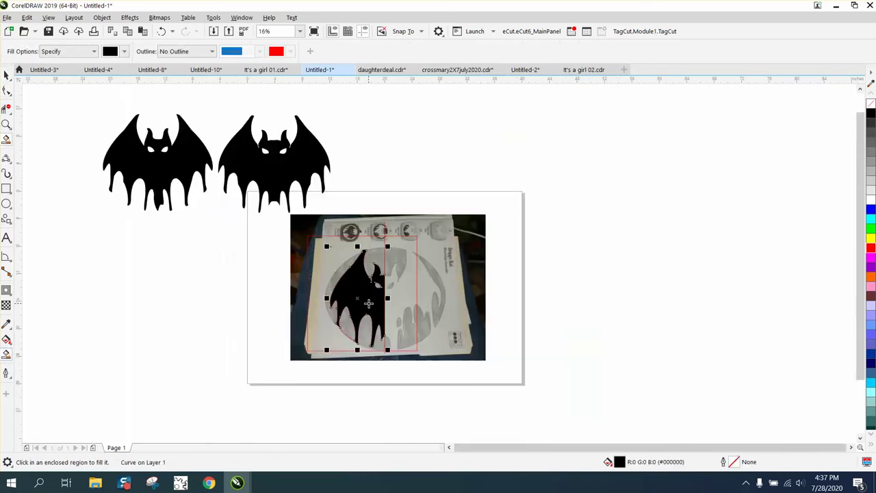
pyautogui.click(6, 74)
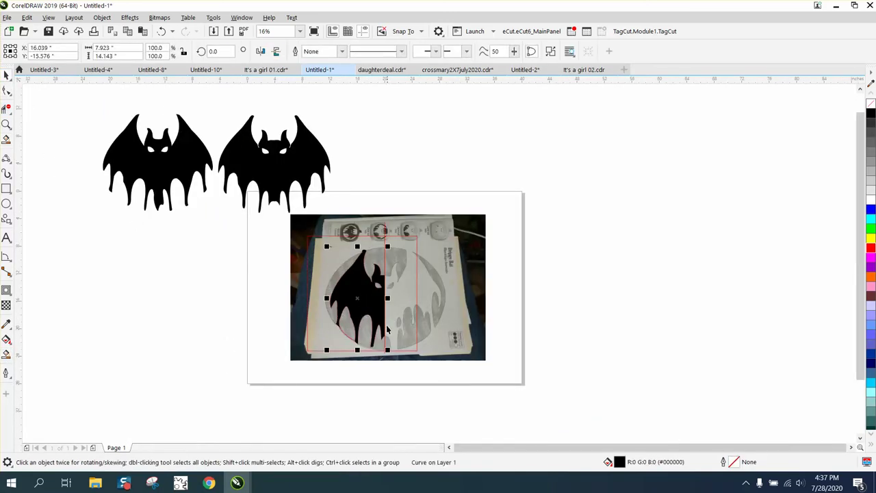
pyautogui.moveTo(363, 309); pyautogui.dragTo(225, 309)
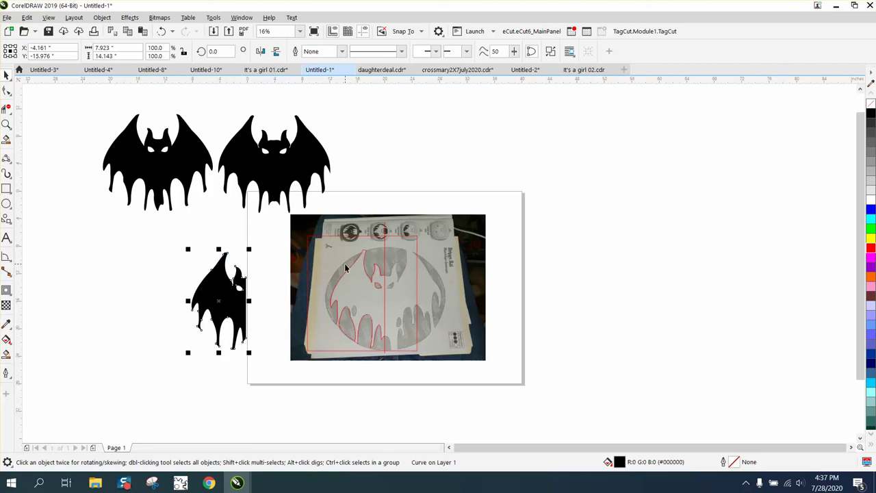
pyautogui.moveTo(347, 268); pyautogui.dragTo(577, 272)
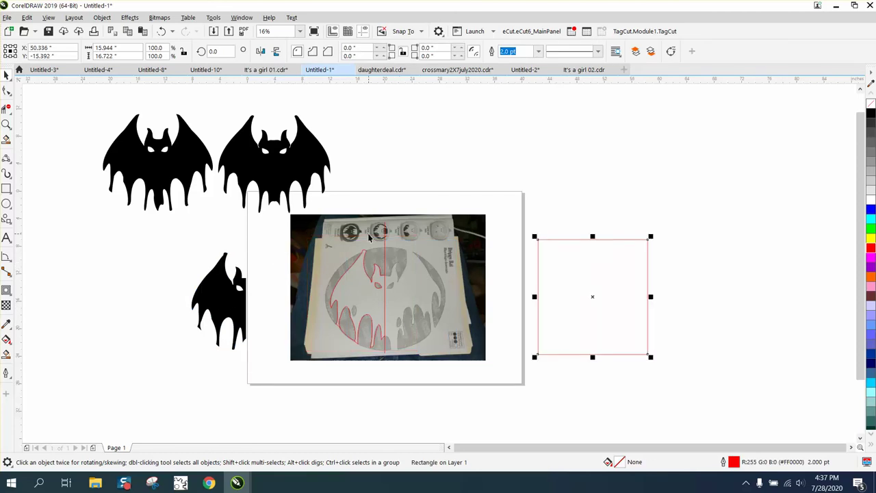
pyautogui.moveTo(369, 236); pyautogui.dragTo(573, 238)
# - Delete the original traced curves and the vertical center line
pyautogui.click(324, 243)
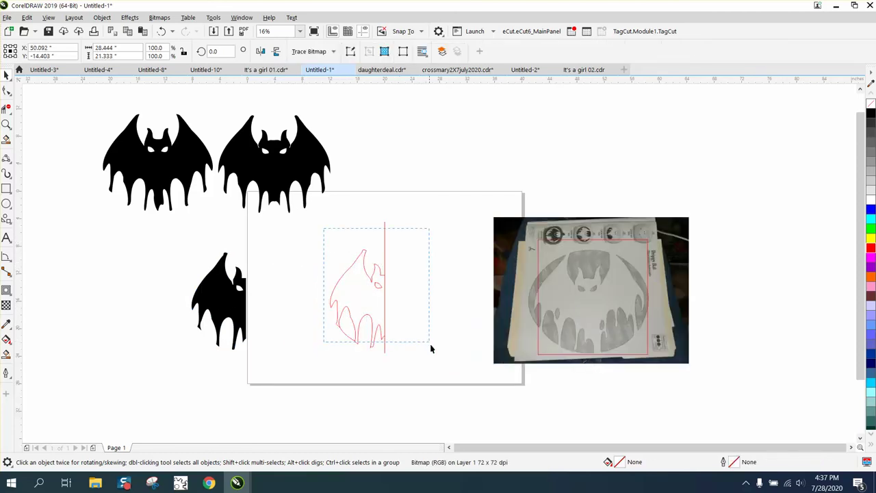
pyautogui.moveTo(431, 349); pyautogui.dragTo(437, 352)
pyautogui.press('Delete')
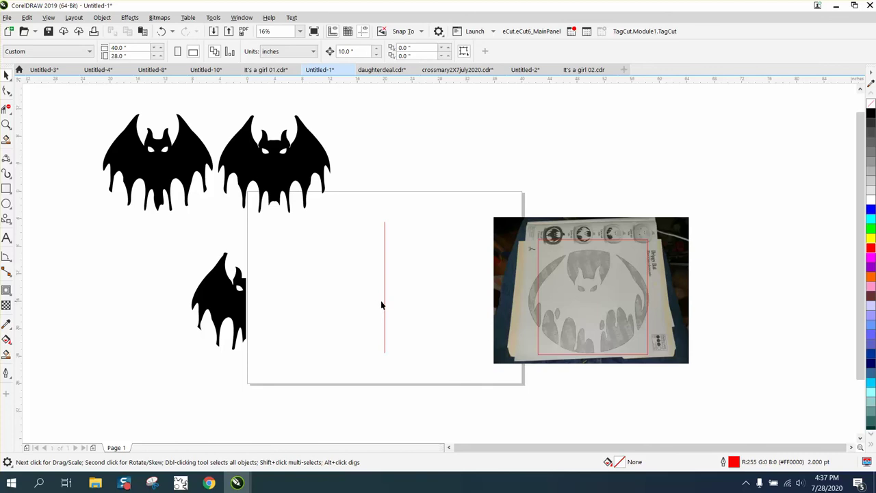
pyautogui.click(385, 302)
pyautogui.press('Delete')
# - Move the black half-bat onto the page at about X 11.6, Y -14.3 inches and replace its fill with a red outline
pyautogui.click(235, 301)
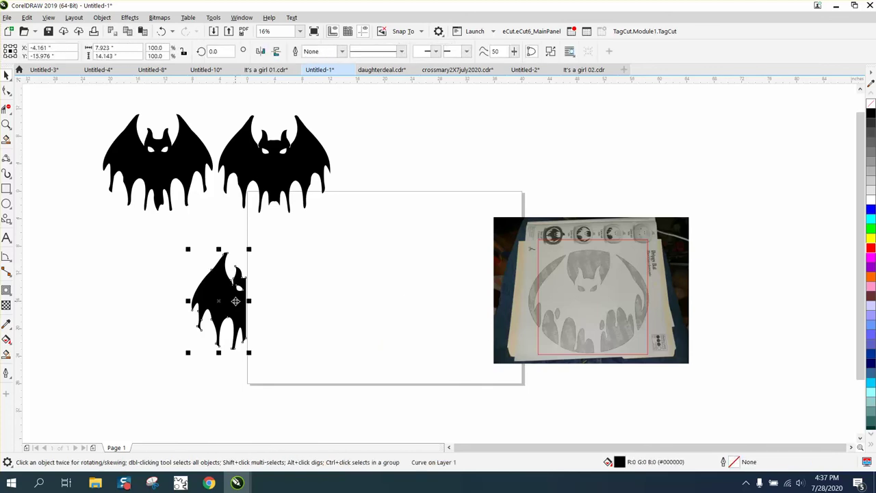
pyautogui.moveTo(249, 300); pyautogui.dragTo(363, 289)
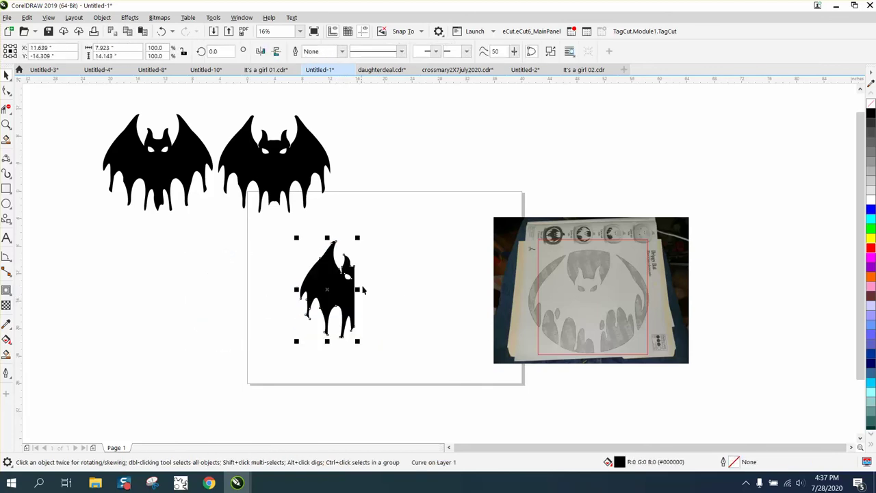
pyautogui.click(871, 103)
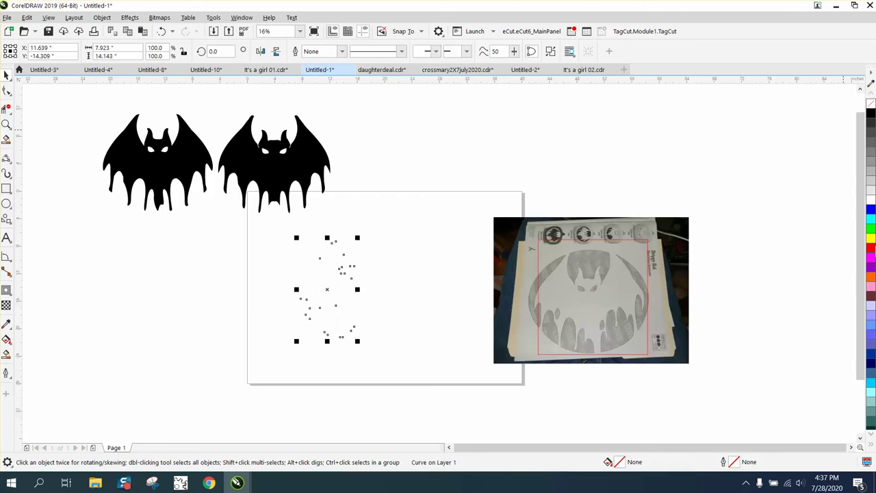
pyautogui.rightClick(872, 253)
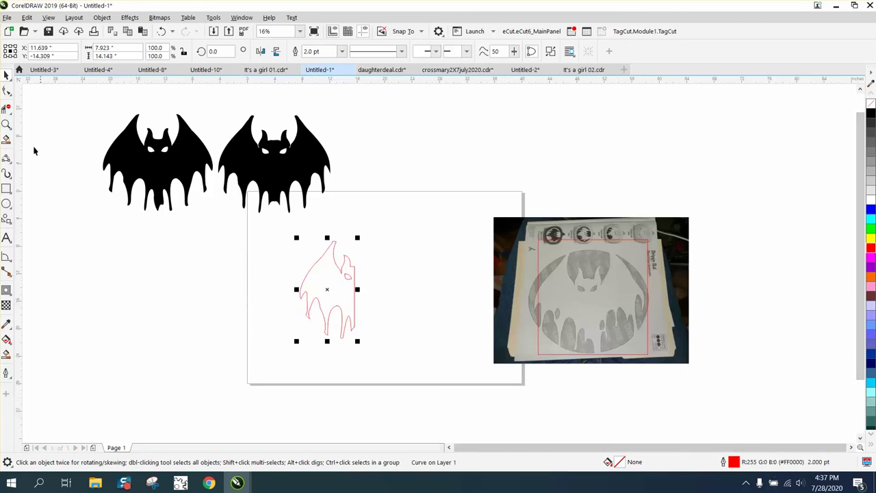
# - Smooth the drip tips, wing tip and edges of the half-bat with the Smooth tool at a 3-inch nib and rate 51
pyautogui.click(6, 124)
pyautogui.moveTo(262, 226); pyautogui.dragTo(438, 355)
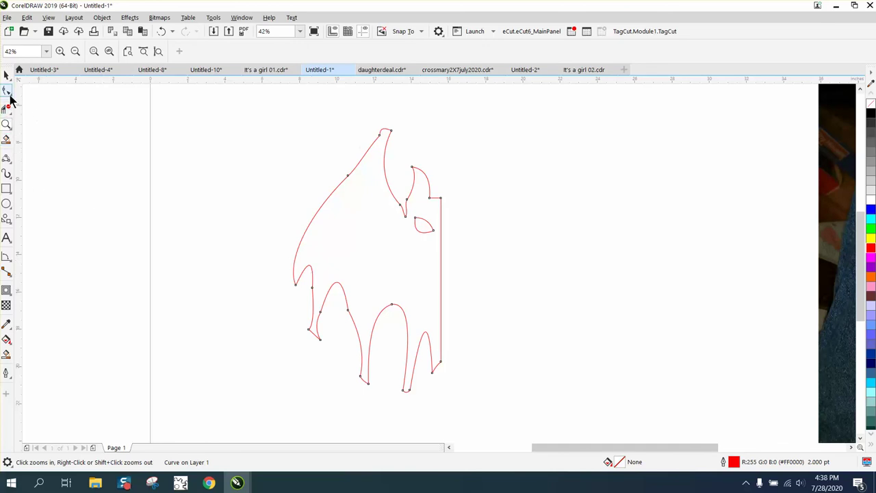
pyautogui.click(8, 92)
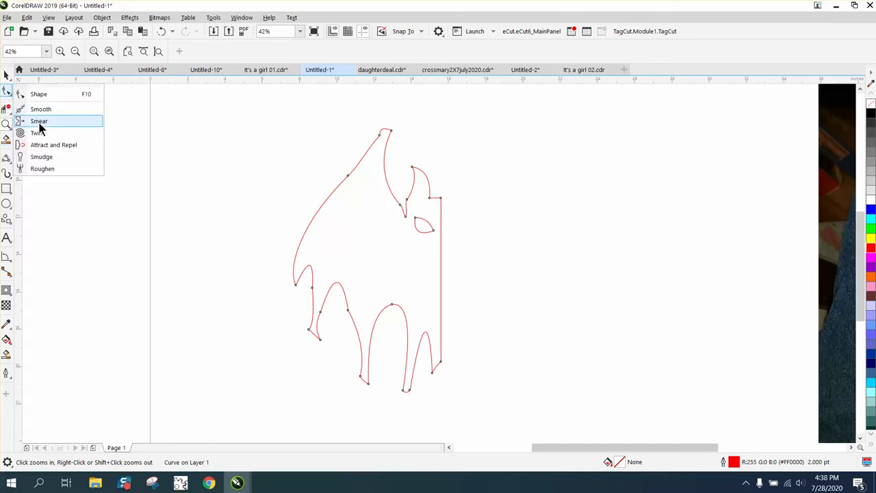
pyautogui.click(41, 110)
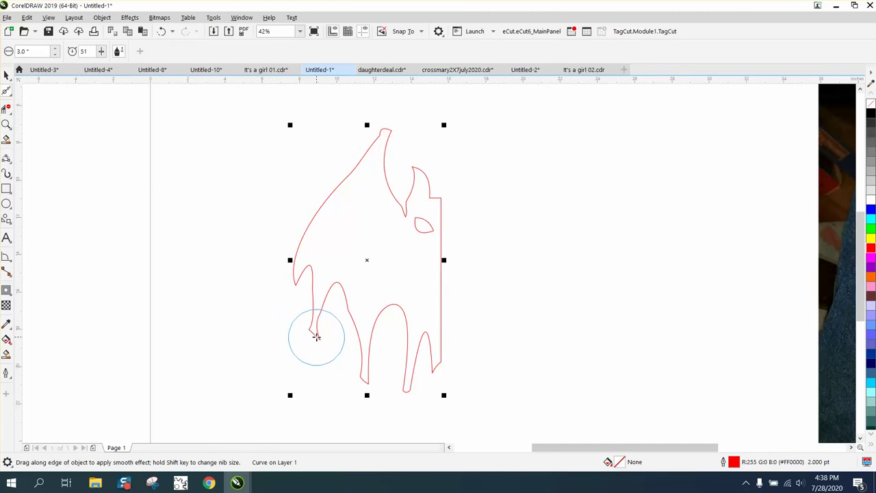
pyautogui.moveTo(316, 335)
pyautogui.mouseDown()
pyautogui.moveTo(366, 381)
pyautogui.moveTo(400, 397)
pyautogui.moveTo(436, 376)
pyautogui.moveTo(408, 261)
pyautogui.moveTo(410, 198)
pyautogui.moveTo(387, 136)
pyautogui.moveTo(366, 142)
pyautogui.moveTo(284, 256)
pyautogui.moveTo(260, 251)
pyautogui.mouseUp()
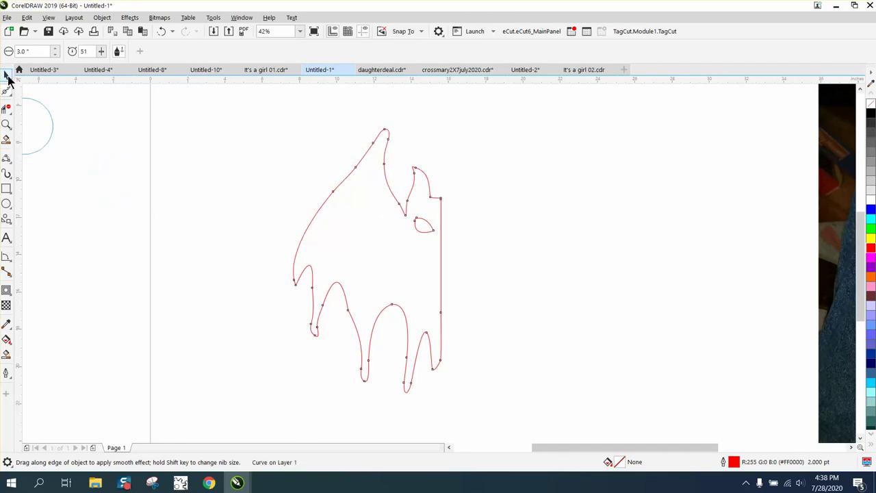
# - Create a horizontally mirrored copy of the half-bat against its straight center edge to complete the bat
pyautogui.click(8, 76)
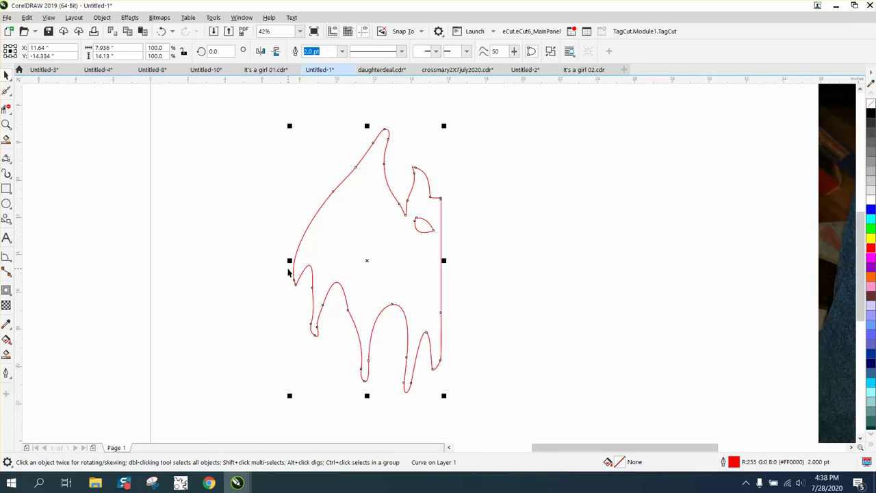
pyautogui.moveTo(290, 260); pyautogui.dragTo(300, 261)
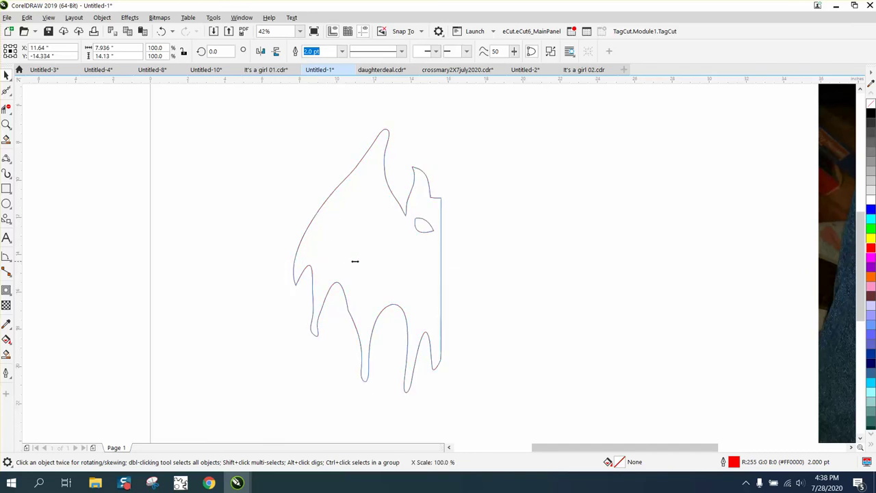
pyautogui.moveTo(354, 261); pyautogui.dragTo(471, 261)
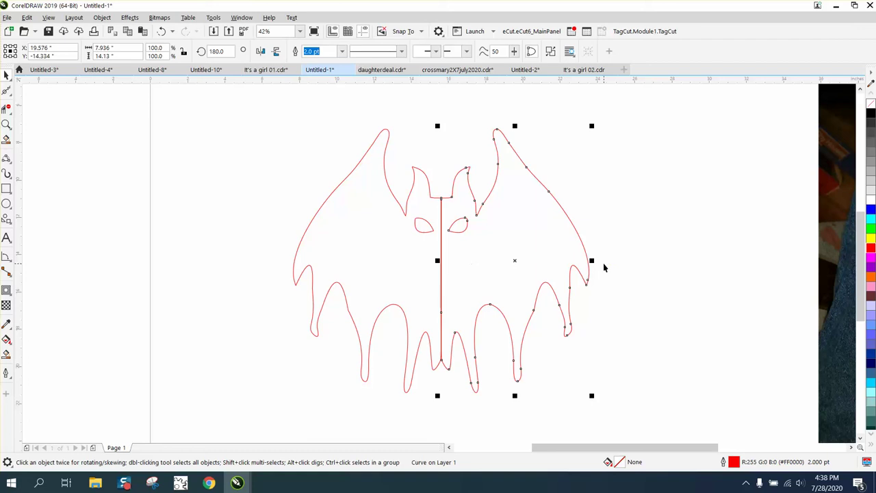
# - Try Virtual Segment Delete on the center line between the two halves and undo it
pyautogui.click(6, 109)
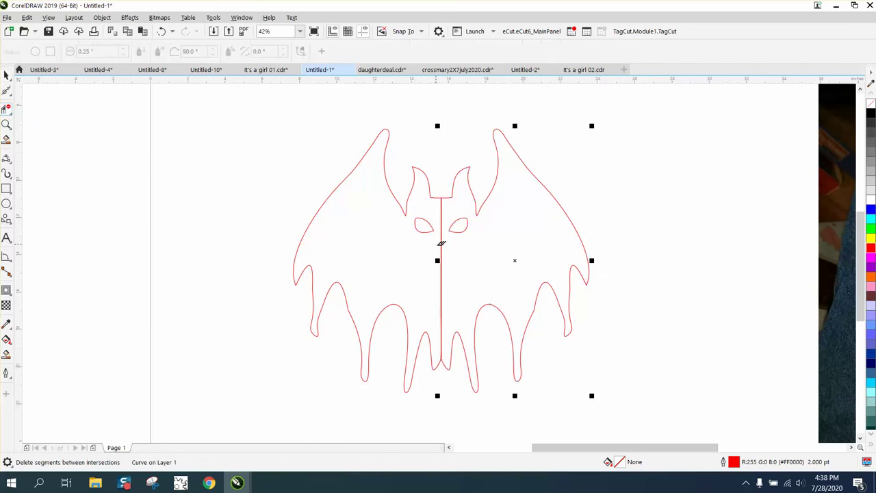
pyautogui.moveTo(451, 258); pyautogui.dragTo(470, 262)
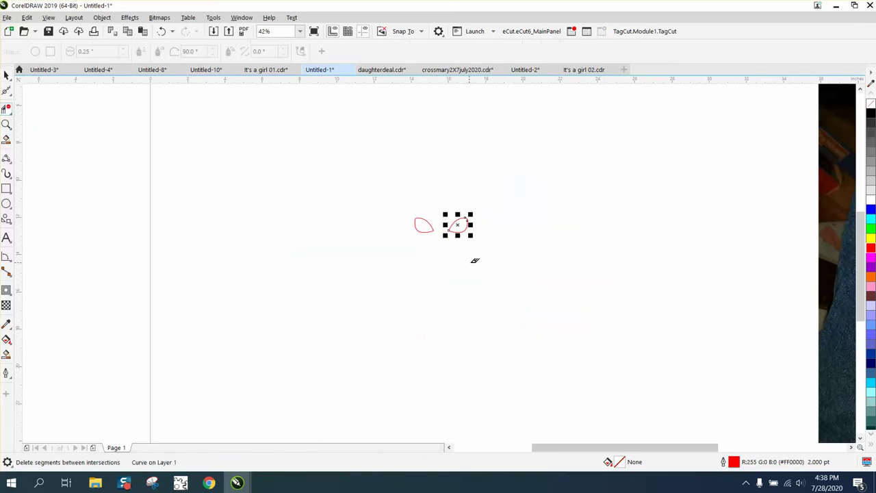
pyautogui.click(161, 31)
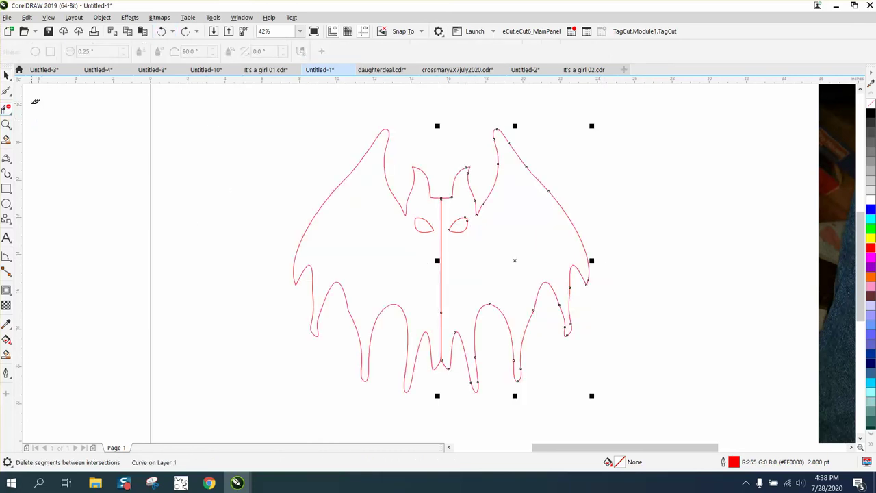
# - Set the nudge distance to .001 inch and nudge the right half slightly left and down to about X 19.57, Y -14.336 inches
pyautogui.click(6, 124)
pyautogui.moveTo(416, 171); pyautogui.dragTo(469, 224)
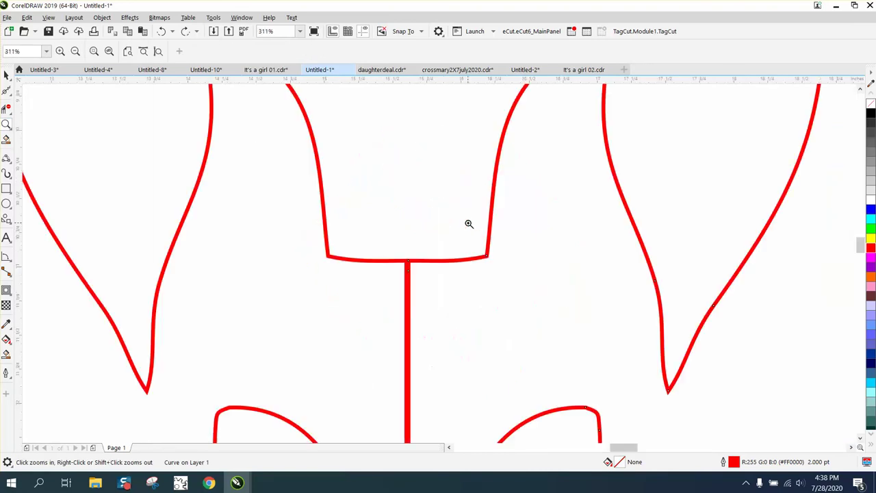
pyautogui.scroll(-5, 363, 168)
pyautogui.rightClick(349, 149)
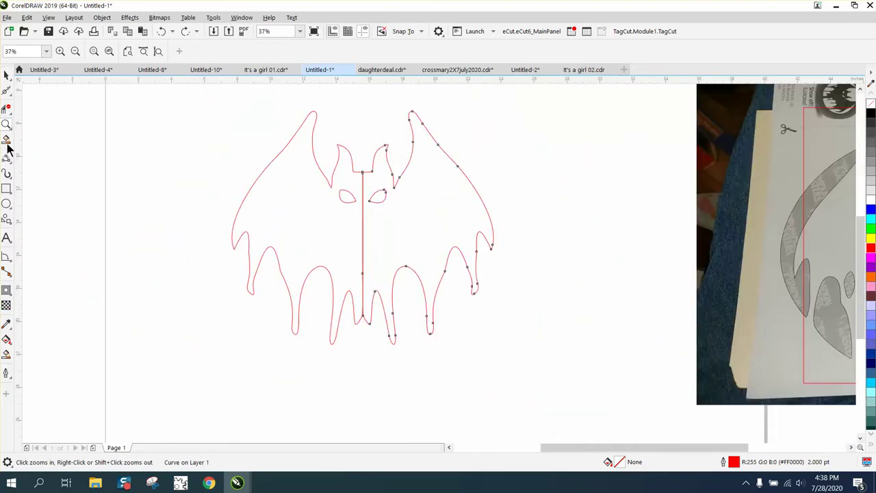
pyautogui.click(6, 75)
pyautogui.click(115, 110)
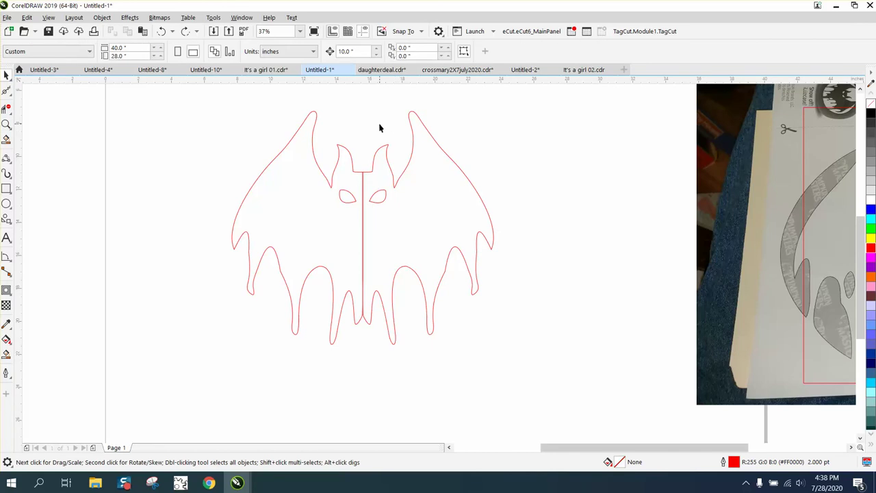
pyautogui.write('.001')
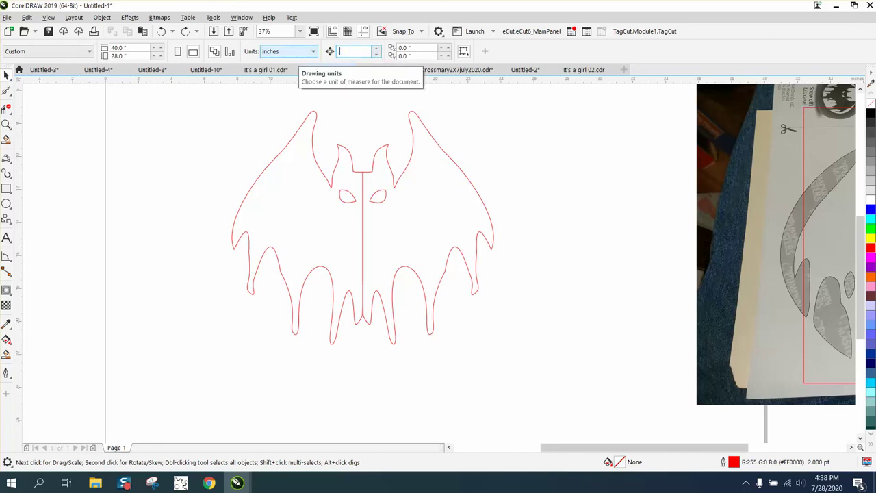
pyautogui.click(469, 181)
pyautogui.press('Down')
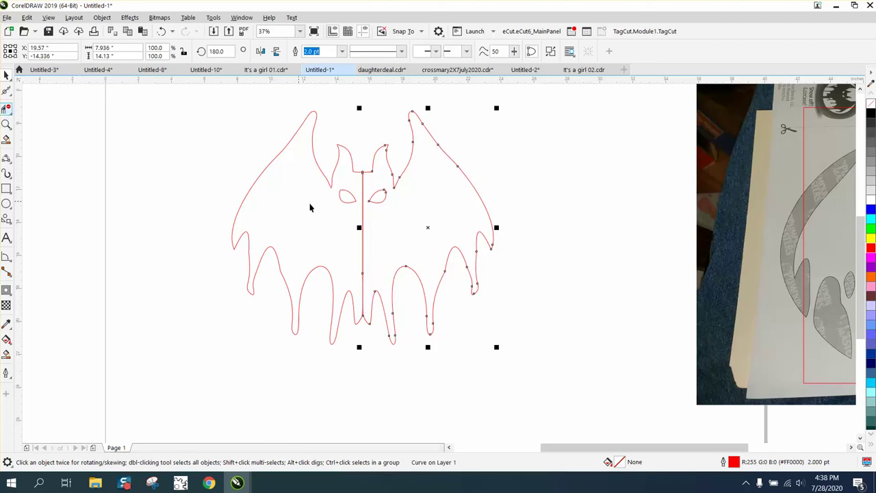
# - Retry Virtual Segment Delete across the center line of the nudged halves and undo the deletion
pyautogui.click(6, 109)
pyautogui.click(59, 136)
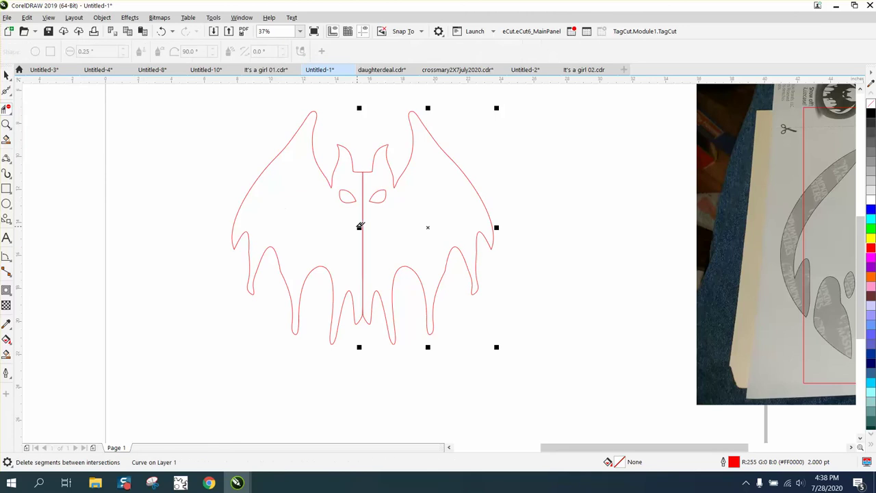
pyautogui.moveTo(342, 226); pyautogui.dragTo(382, 237)
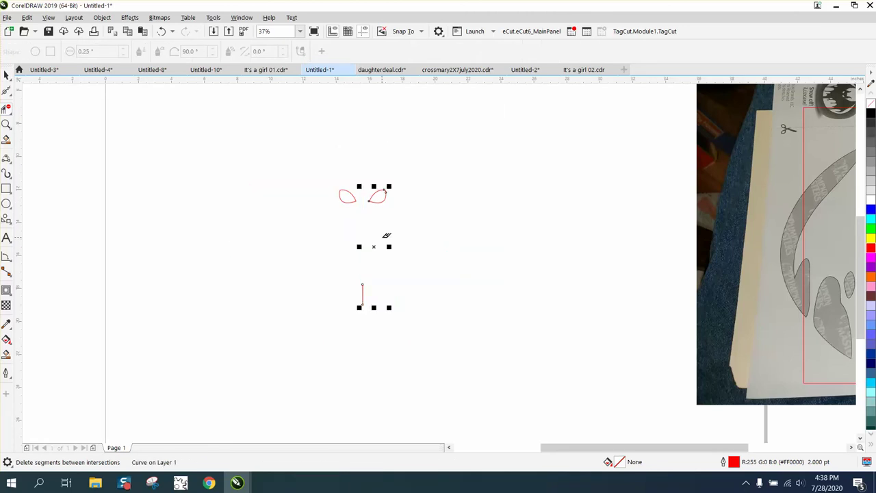
pyautogui.click(162, 32)
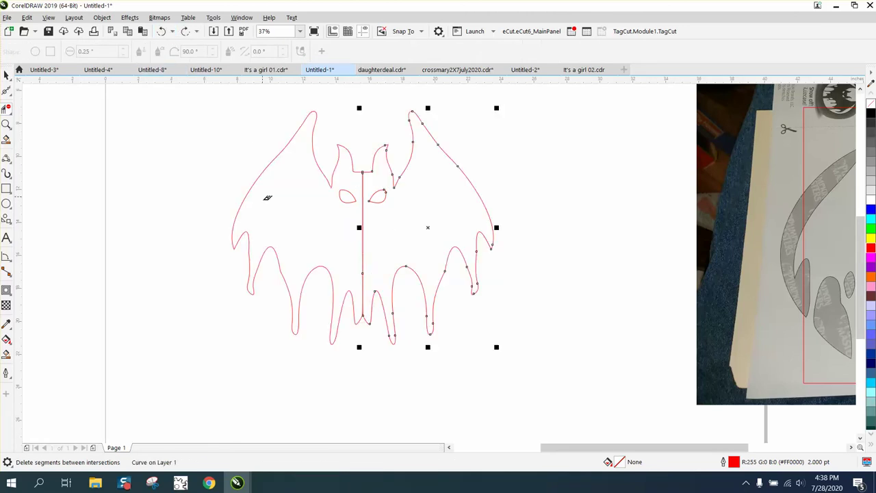
# - Smart Fill the left half of the bat in black with no outline
pyautogui.click(6, 124)
pyautogui.scroll(8, 360, 322)
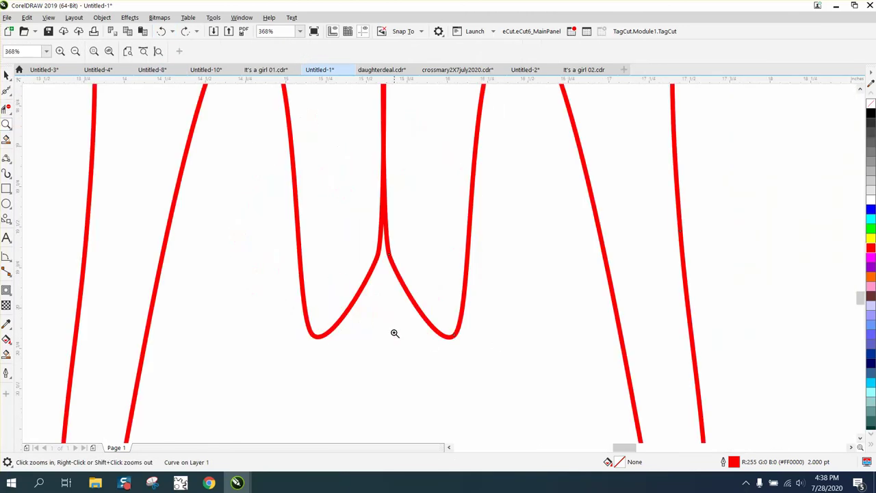
pyautogui.rightClick(382, 260)
pyautogui.rightClick(381, 252)
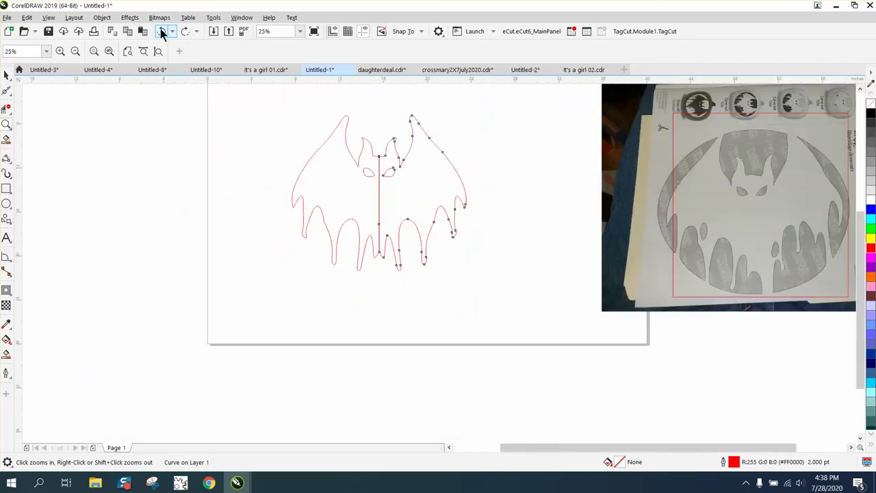
pyautogui.click(6, 354)
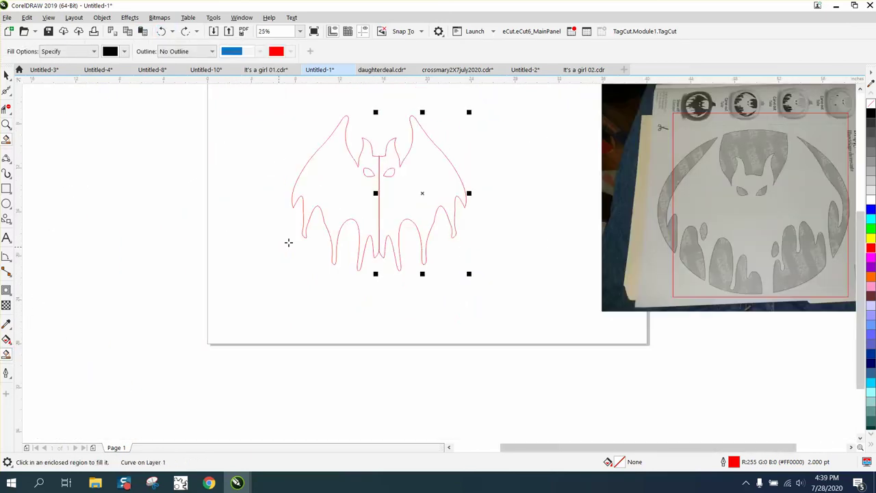
pyautogui.click(347, 206)
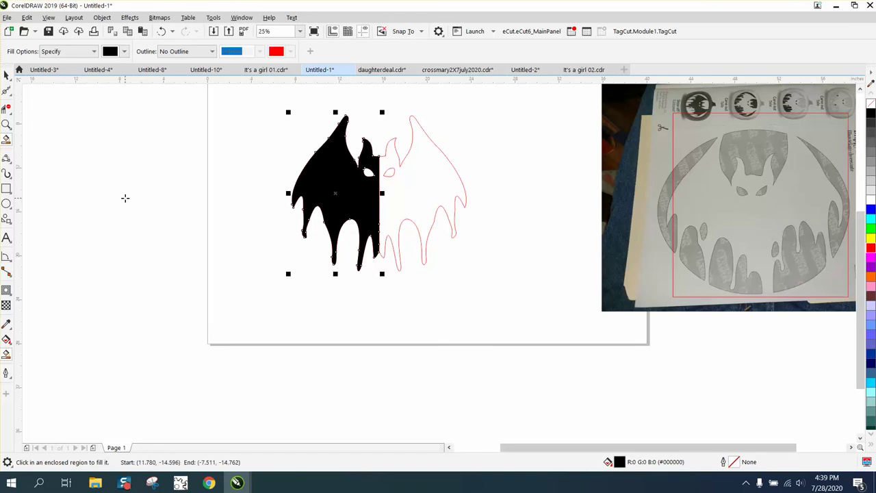
# - Move the black half-bat off beside the page and delete the original red outline halves
pyautogui.press('space')
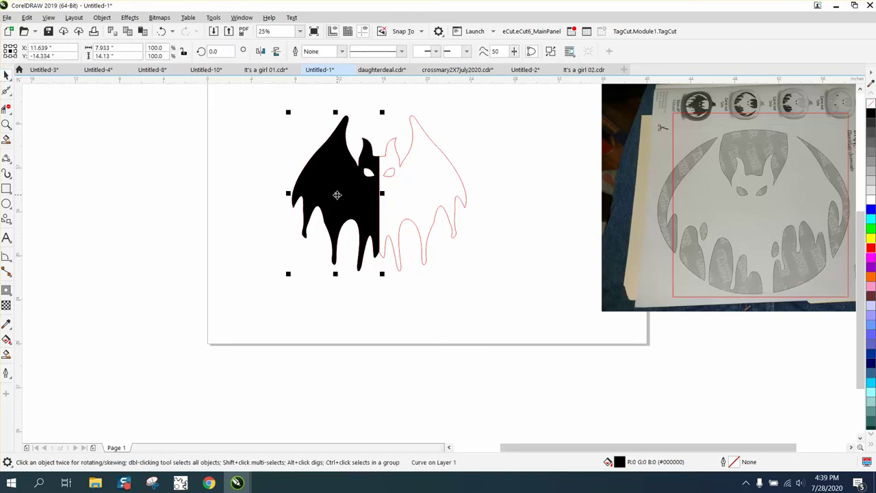
pyautogui.moveTo(335, 193); pyautogui.dragTo(175, 200)
pyautogui.moveTo(284, 110); pyautogui.dragTo(525, 277)
pyautogui.press('Delete')
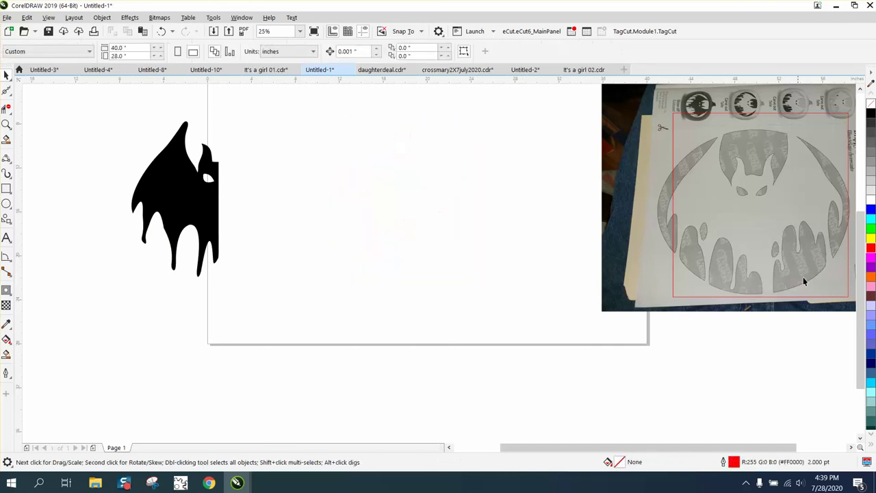
# - Remove the half-bat's black fill and give it a black outline
pyautogui.click(152, 202)
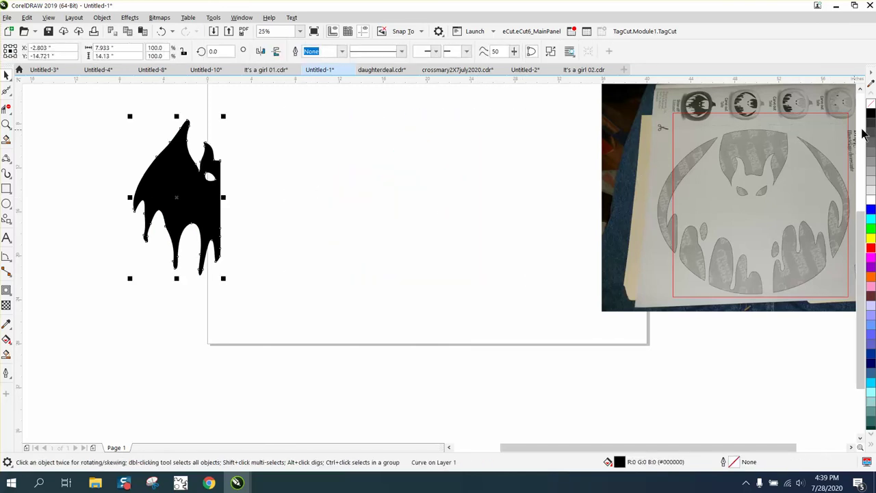
pyautogui.click(871, 102)
pyautogui.rightClick(871, 112)
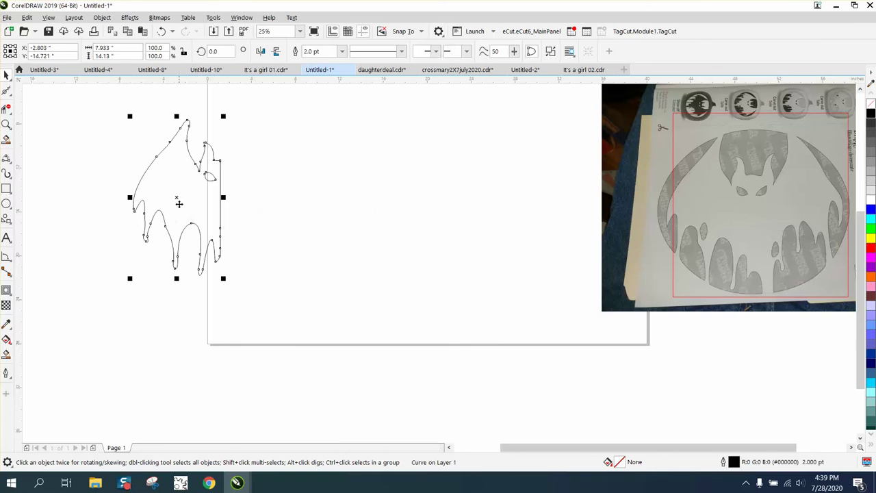
# - Move the outlined half-bat onto the page and create a mirrored copy against its straight center edge
pyautogui.moveTo(179, 204); pyautogui.dragTo(279, 204)
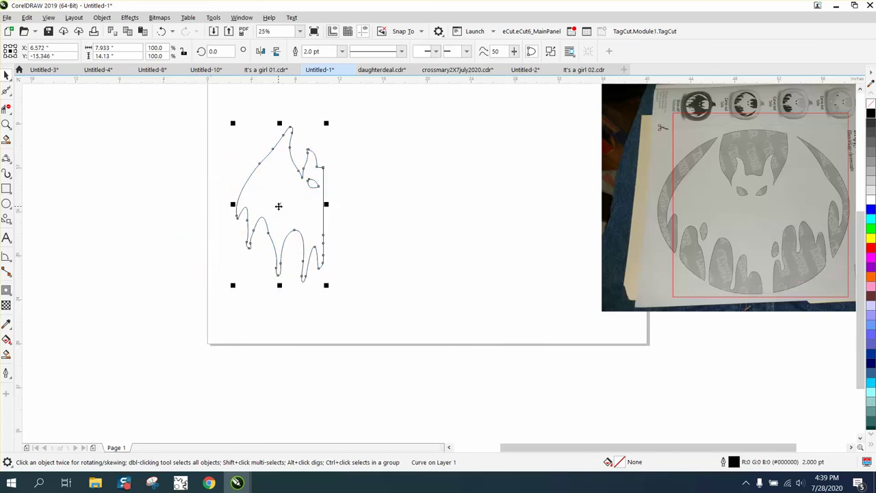
pyautogui.click(6, 75)
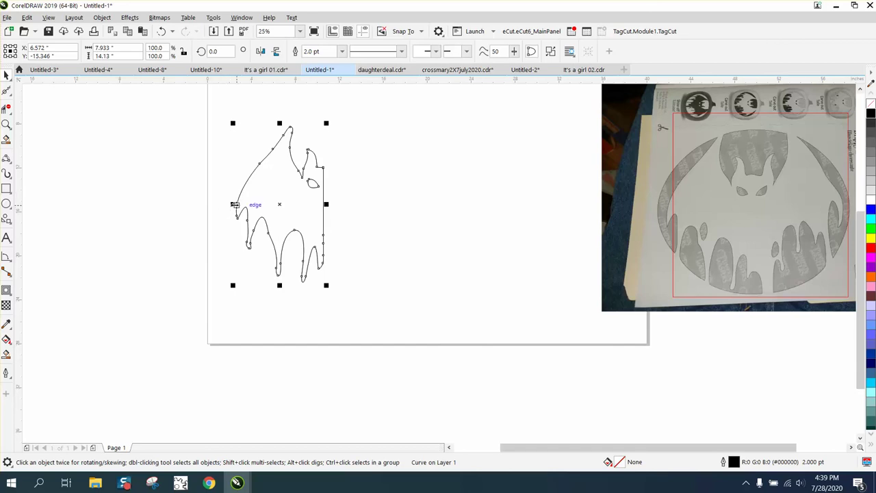
pyautogui.moveTo(233, 205); pyautogui.dragTo(335, 214)
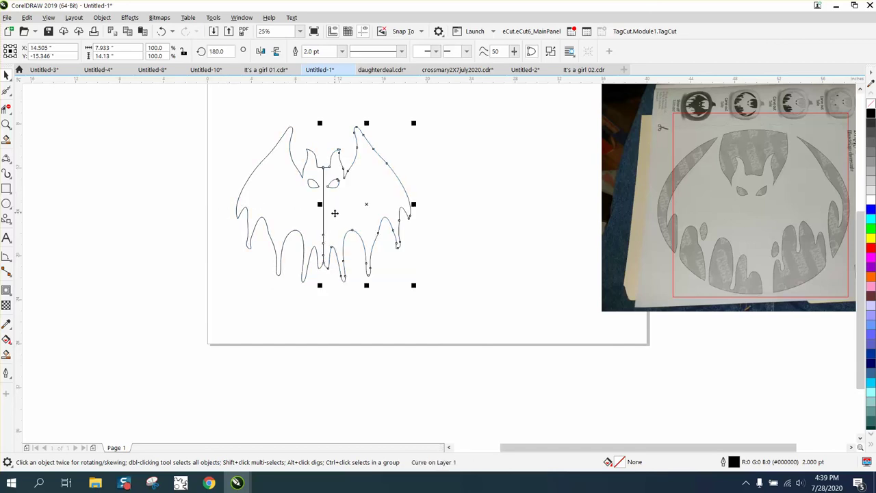
# - Try Virtual Segment Delete on the center line between the black-outlined halves and undo the deletion
pyautogui.click(6, 125)
pyautogui.moveTo(314, 156); pyautogui.dragTo(333, 180)
pyautogui.rightClick(343, 187)
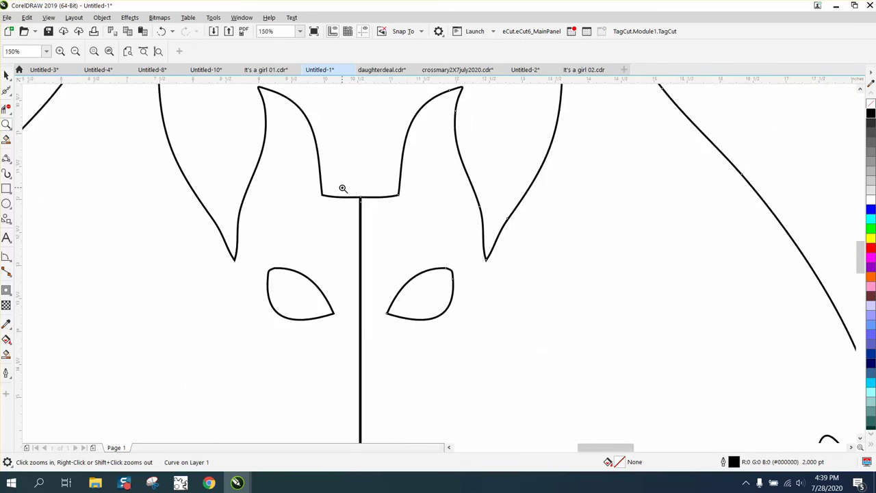
pyautogui.rightClick(343, 188)
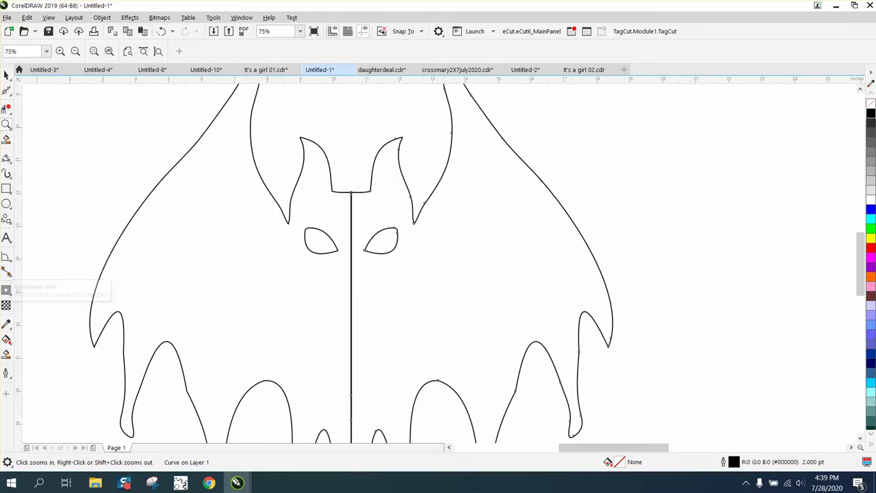
pyautogui.click(7, 109)
pyautogui.click(353, 291)
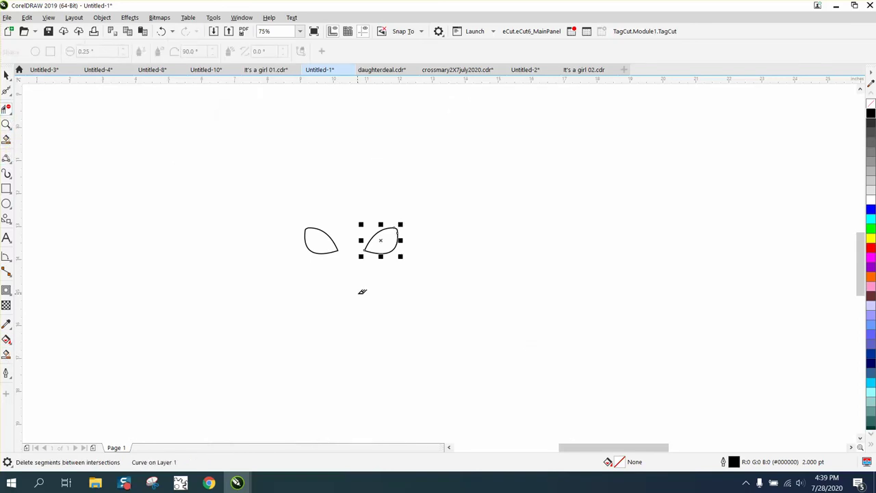
pyautogui.click(161, 32)
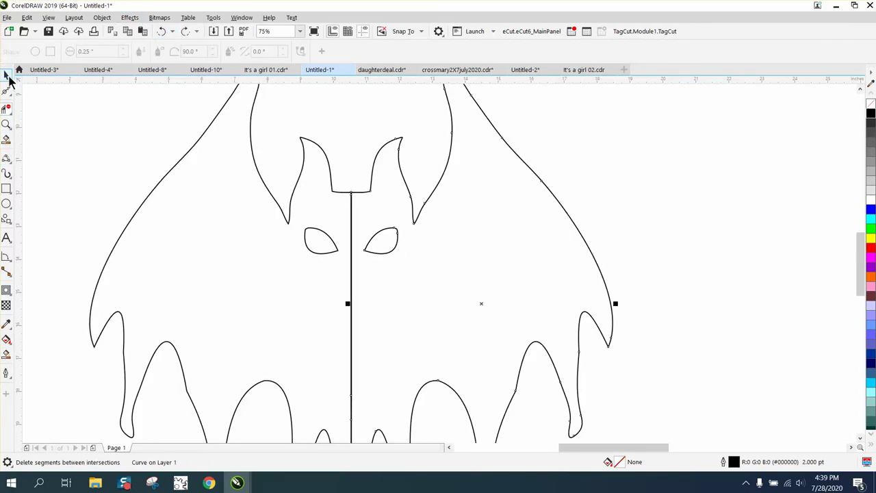
# - Deselect the right half-bat and increase the document's nudge distance
pyautogui.click(6, 77)
pyautogui.scroll(-2, 591, 123)
pyautogui.click(585, 149)
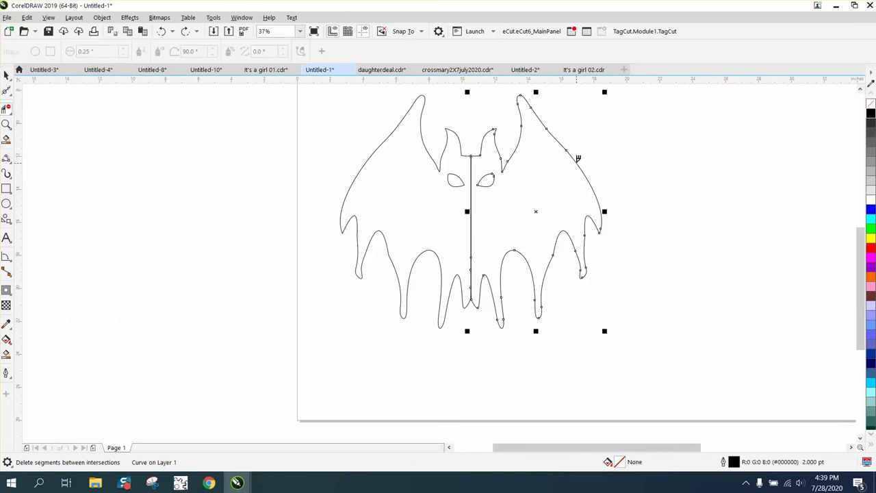
pyautogui.click(7, 77)
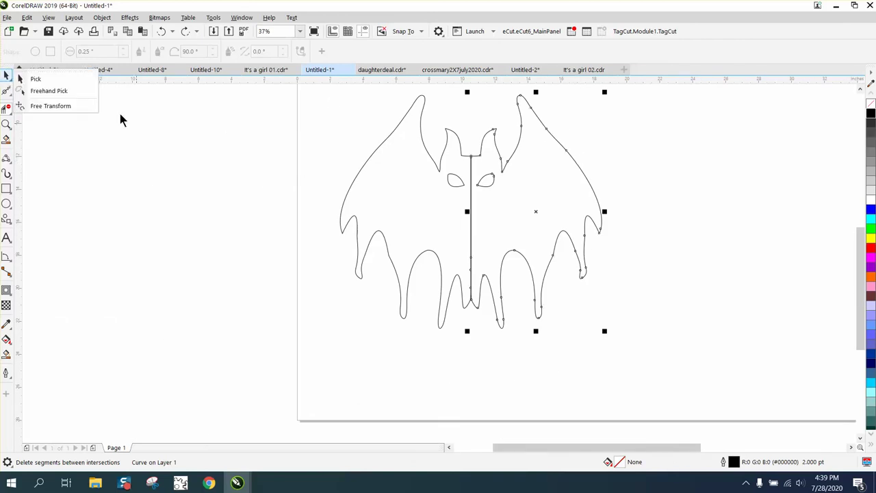
pyautogui.click(147, 128)
pyautogui.click(6, 76)
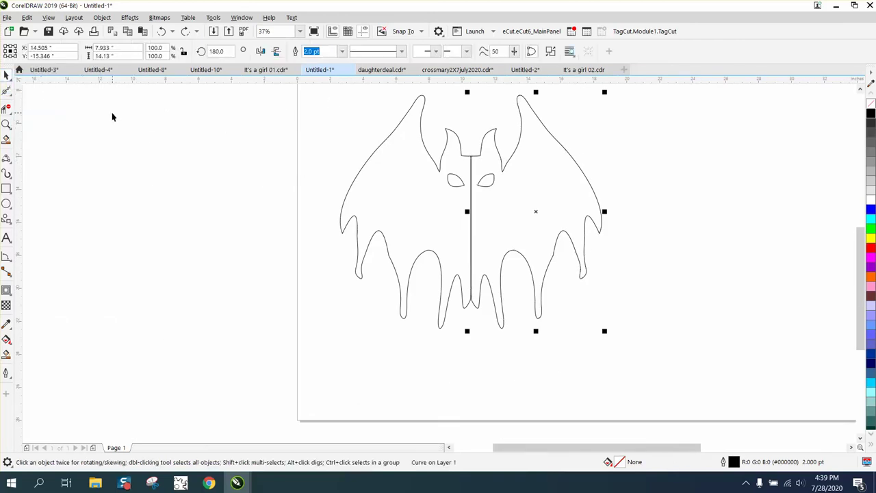
pyautogui.click(112, 116)
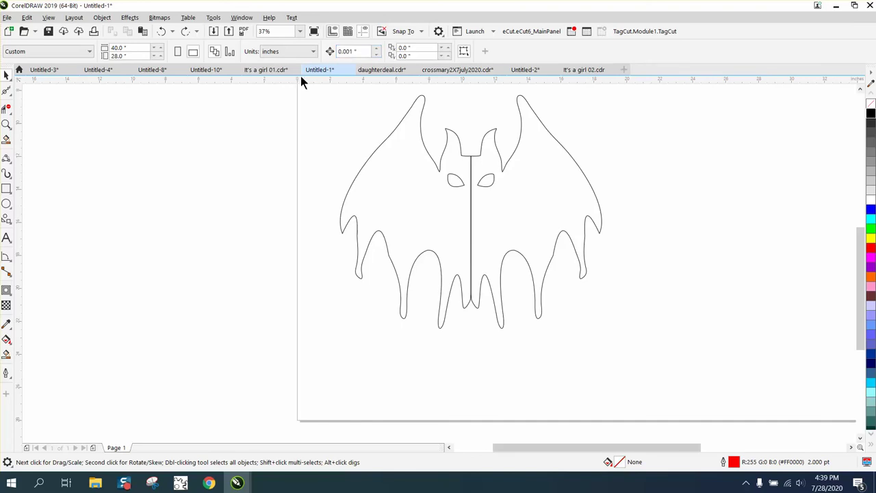
pyautogui.moveTo(355, 51); pyautogui.dragTo(259, 64)
pyautogui.press('BackSpace')
# - Nudge the right half left to X 14.415 inches, overlapping the left half, and remove the center lines with Virtual Segment Delete
pyautogui.click(571, 158)
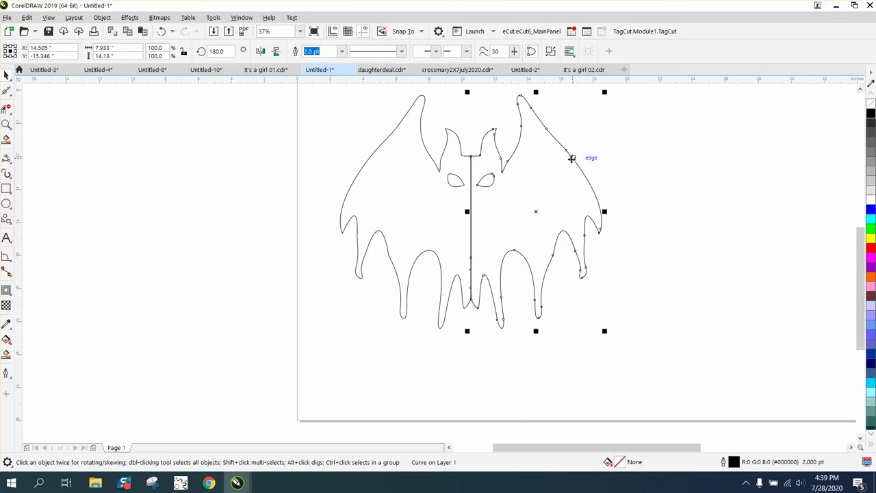
pyautogui.press('Left')
pyautogui.press('Left')
pyautogui.press('Left')
pyautogui.press('Left')
pyautogui.press('Left')
pyautogui.press('Left')
pyautogui.press('Left')
pyautogui.press('Left')
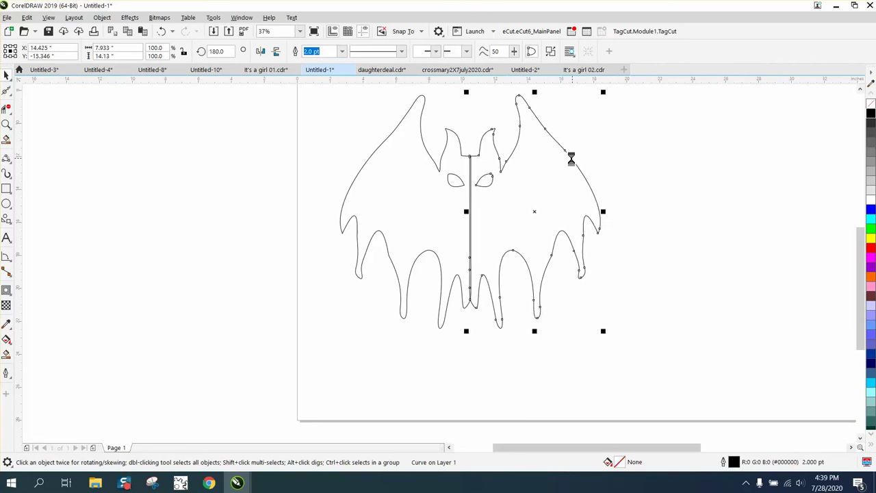
pyautogui.press('Left')
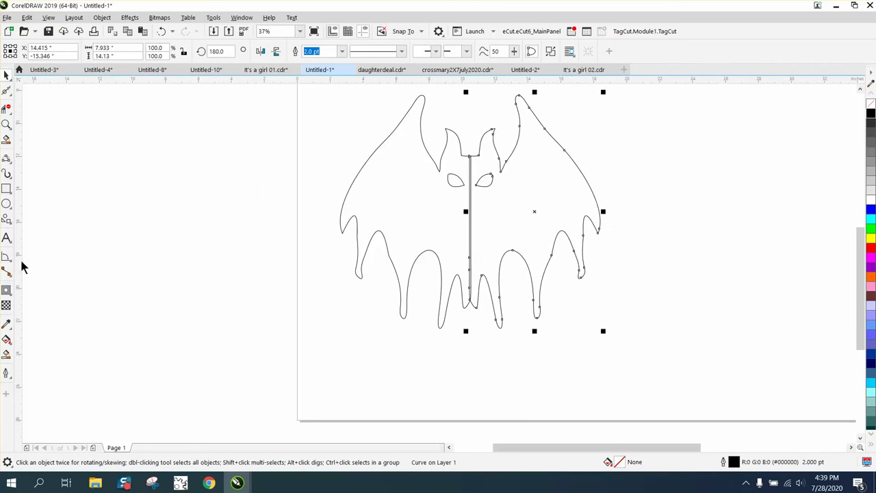
pyautogui.click(6, 109)
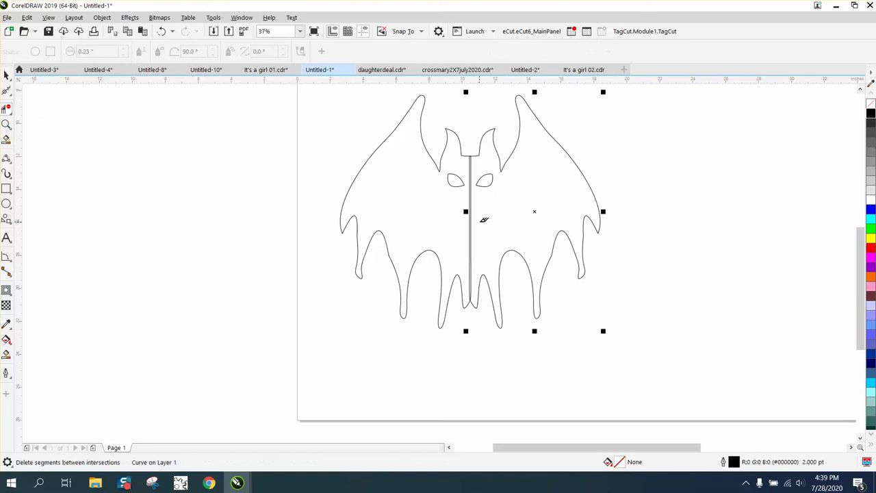
pyautogui.moveTo(456, 215); pyautogui.dragTo(494, 219)
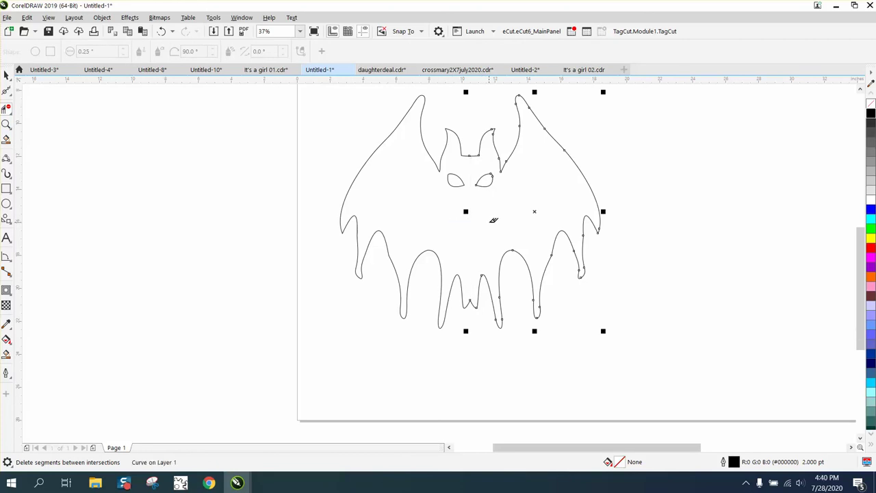
# - Smart Fill the whole joined bat in black and move the filled copy off beside the page
pyautogui.click(7, 356)
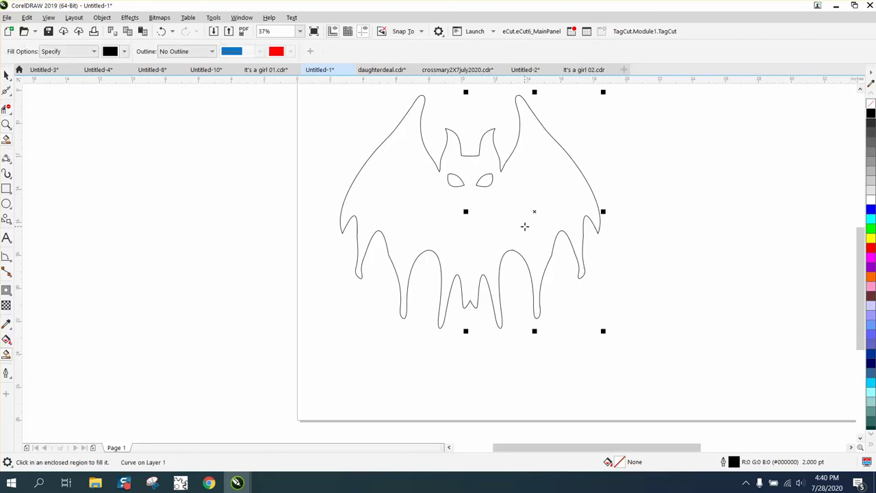
pyautogui.click(523, 226)
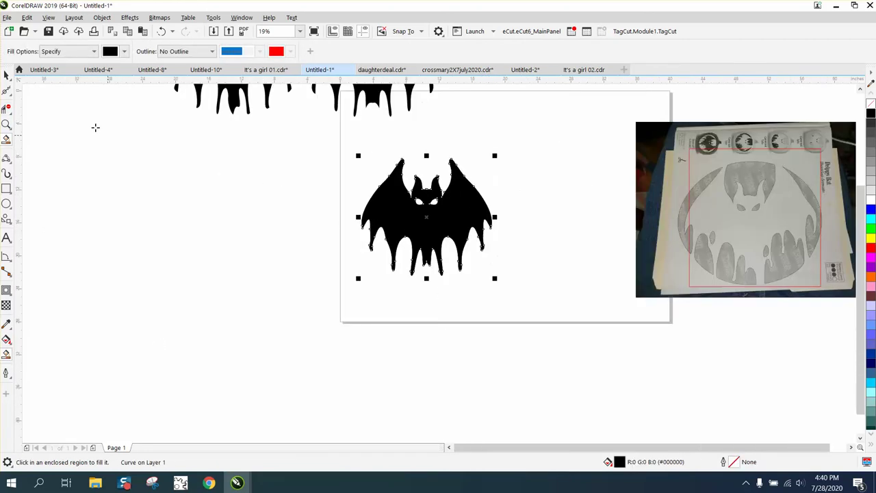
pyautogui.click(6, 74)
pyautogui.moveTo(432, 218); pyautogui.dragTo(252, 227)
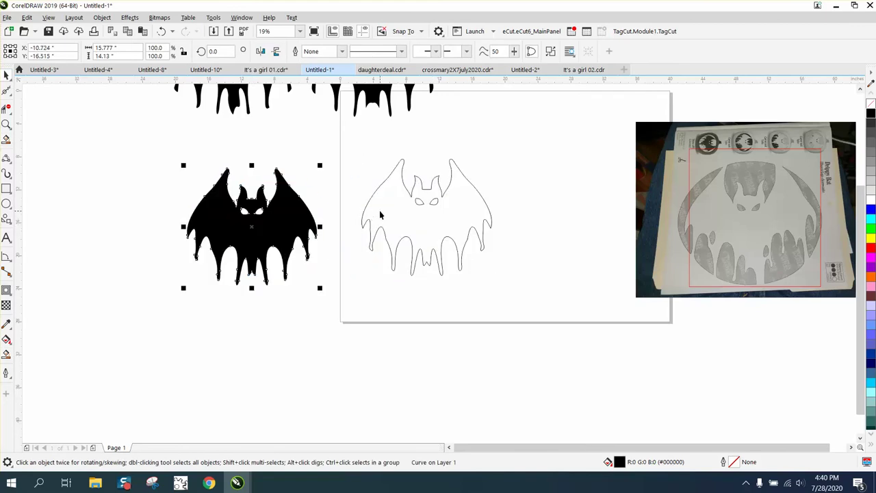
# - Use the Smear tool to stretch several lower drips and the right wing tip of the black bat
pyautogui.click(6, 124)
pyautogui.moveTo(186, 157); pyautogui.dragTo(346, 277)
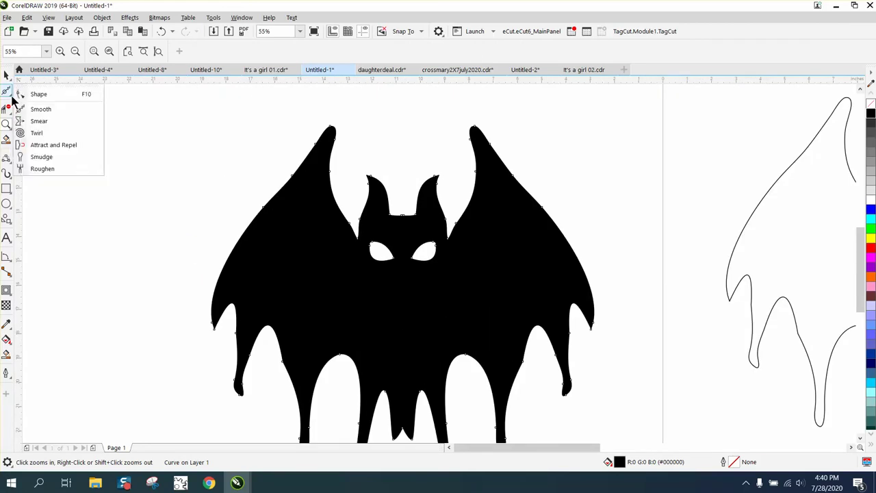
pyautogui.click(38, 120)
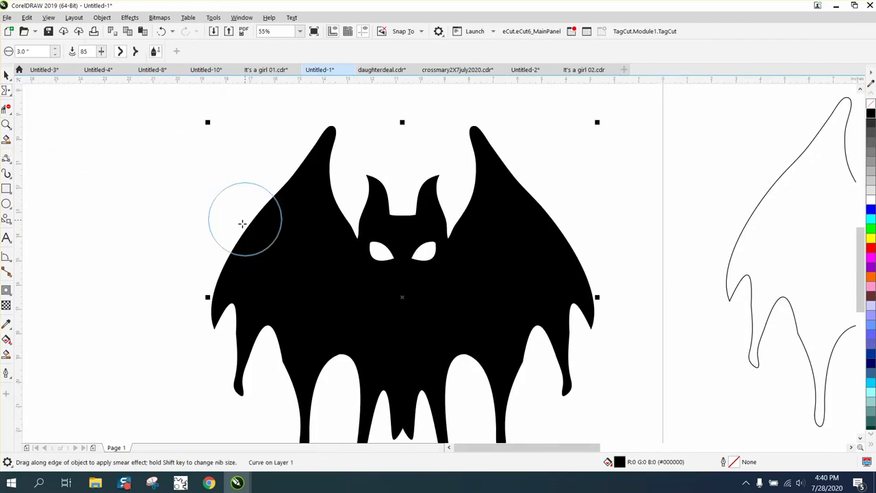
pyautogui.moveTo(239, 379); pyautogui.dragTo(245, 400)
pyautogui.scroll(-2, 147, 346)
pyautogui.moveTo(309, 383); pyautogui.dragTo(309, 401)
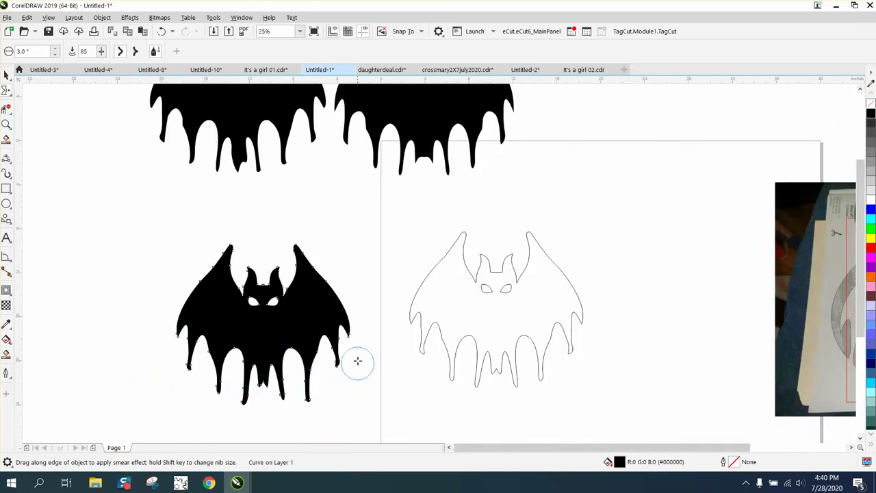
pyautogui.moveTo(350, 326); pyautogui.dragTo(359, 344)
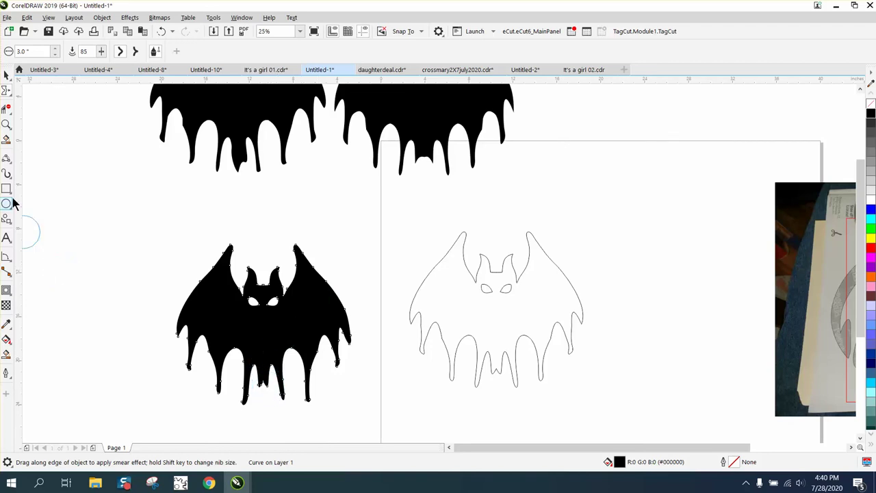
# - Set the Smear nib size to 0.5 inch, lengthen the left center drip and push the notch between the center drips upward
pyautogui.press('z')
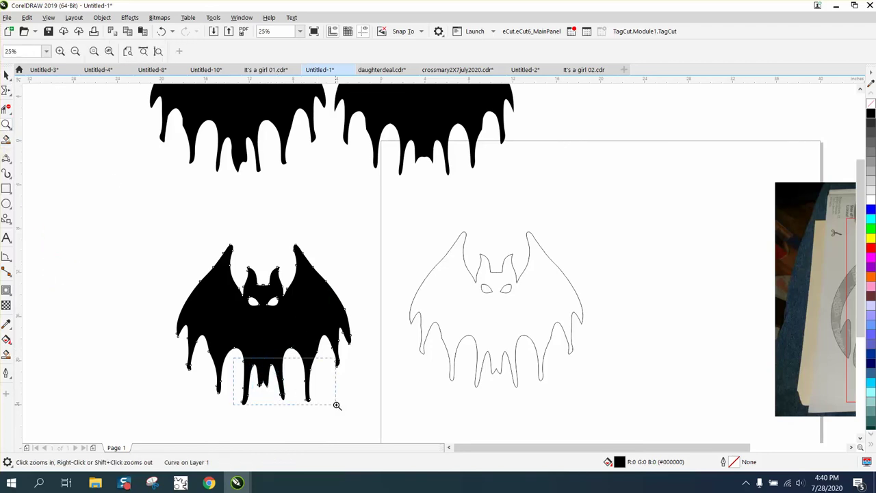
pyautogui.moveTo(233, 357); pyautogui.dragTo(336, 405)
pyautogui.click(8, 93)
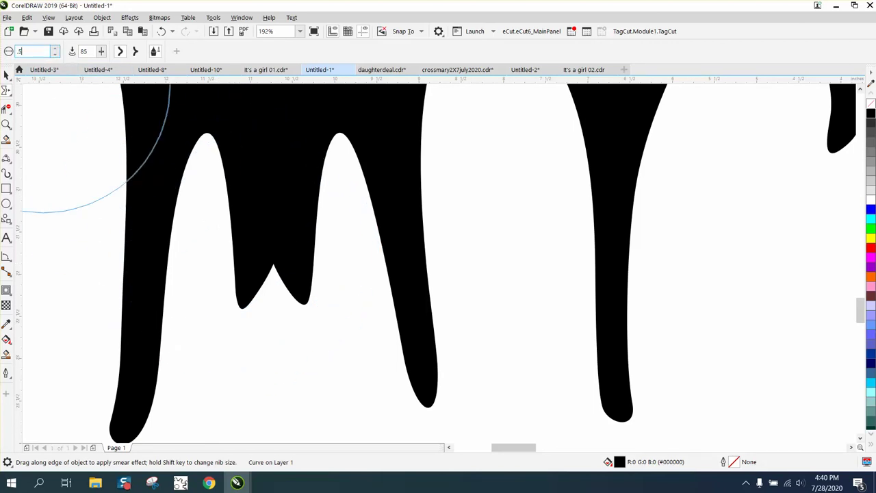
pyautogui.write('.5')
pyautogui.press('Return')
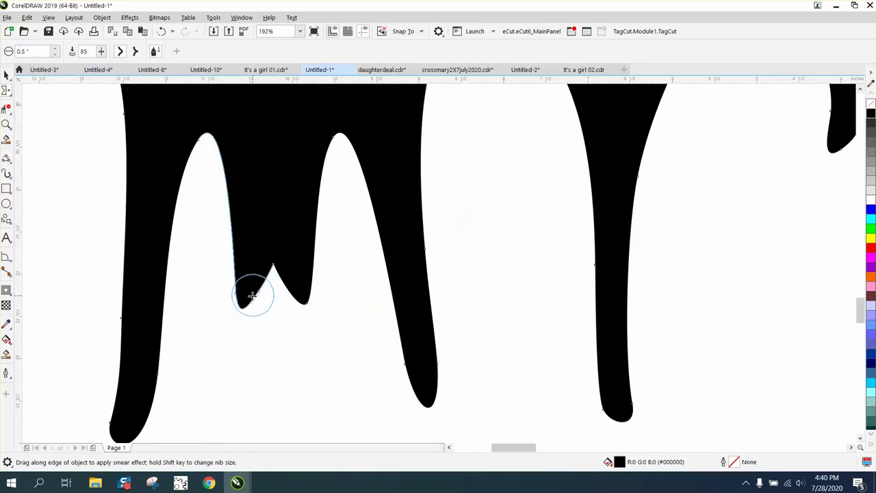
pyautogui.moveTo(252, 295); pyautogui.dragTo(252, 326)
pyautogui.moveTo(304, 294)
pyautogui.mouseDown()
pyautogui.moveTo(278, 278)
pyautogui.moveTo(276, 251)
pyautogui.mouseUp()
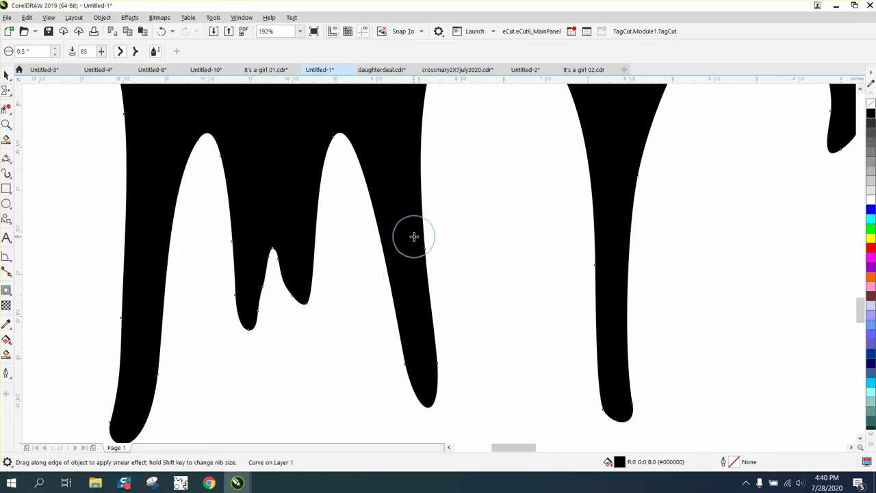
# - Stretch the tip of the right center drip and the long drip to its right downward with the Smear tool
pyautogui.scroll(-2, 414, 237)
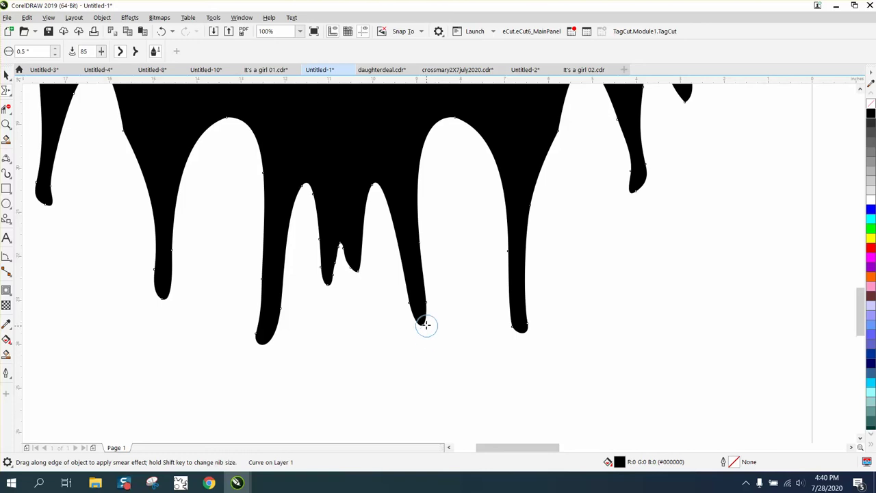
pyautogui.moveTo(421, 314); pyautogui.dragTo(421, 332)
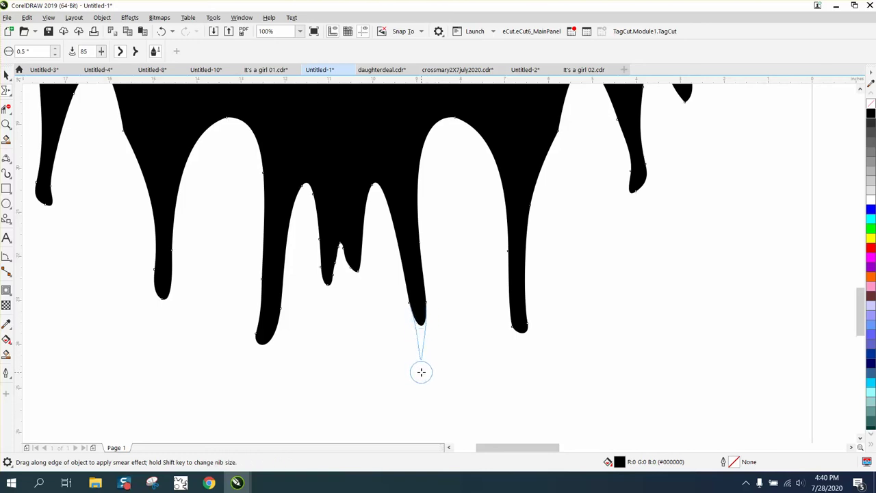
pyautogui.moveTo(421, 372); pyautogui.dragTo(421, 371)
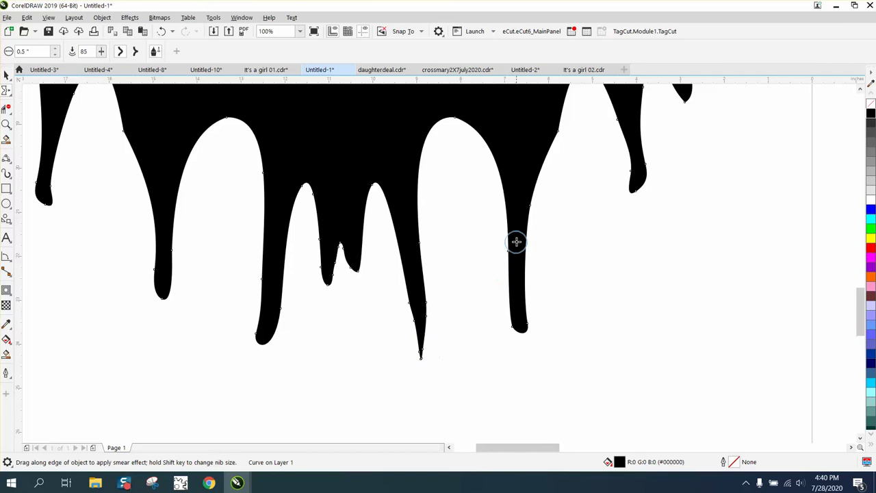
pyautogui.moveTo(517, 239); pyautogui.dragTo(525, 383)
pyautogui.moveTo(521, 310)
pyautogui.mouseDown()
pyautogui.moveTo(521, 365)
pyautogui.moveTo(535, 367)
pyautogui.moveTo(523, 364)
pyautogui.moveTo(527, 372)
pyautogui.mouseUp()
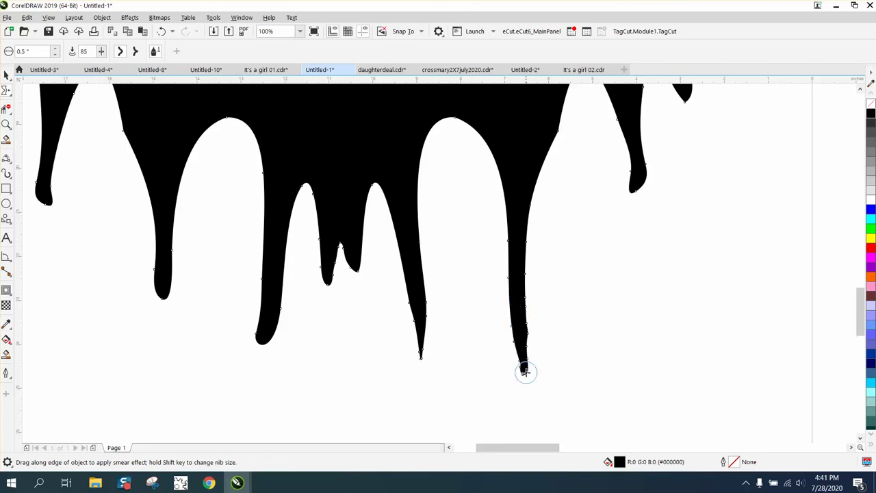
pyautogui.moveTo(421, 348)
pyautogui.mouseDown()
pyautogui.moveTo(422, 362)
pyautogui.moveTo(417, 352)
pyautogui.mouseUp()
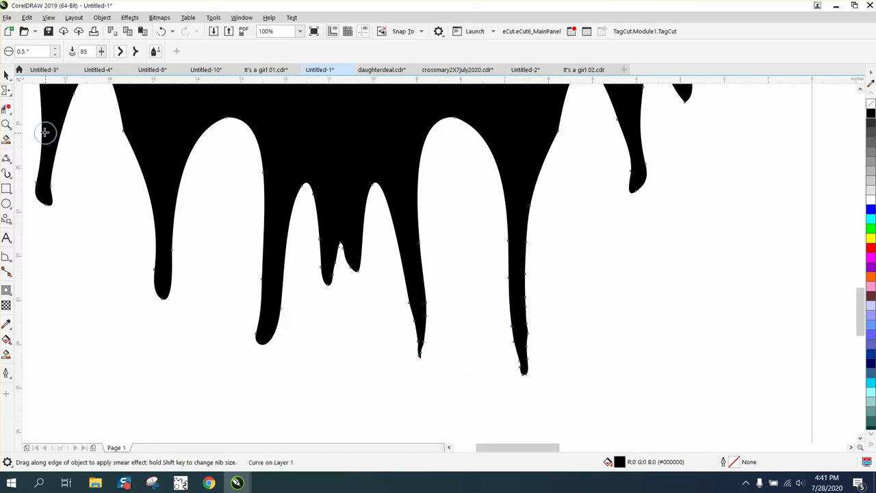
# - Smooth the lower ends of the two stretched right drips with the Smooth tool, setting its nib size to 2.0 inches
pyautogui.click(8, 93)
pyautogui.click(39, 110)
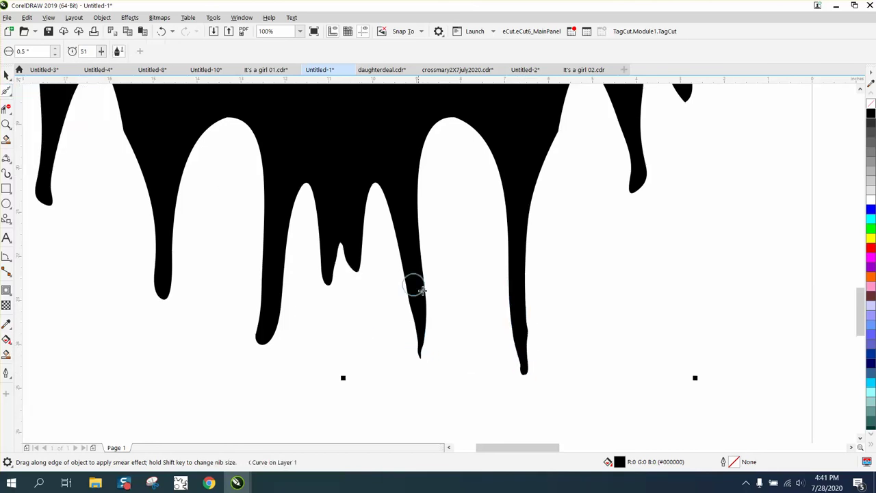
pyautogui.moveTo(421, 345); pyautogui.dragTo(420, 350)
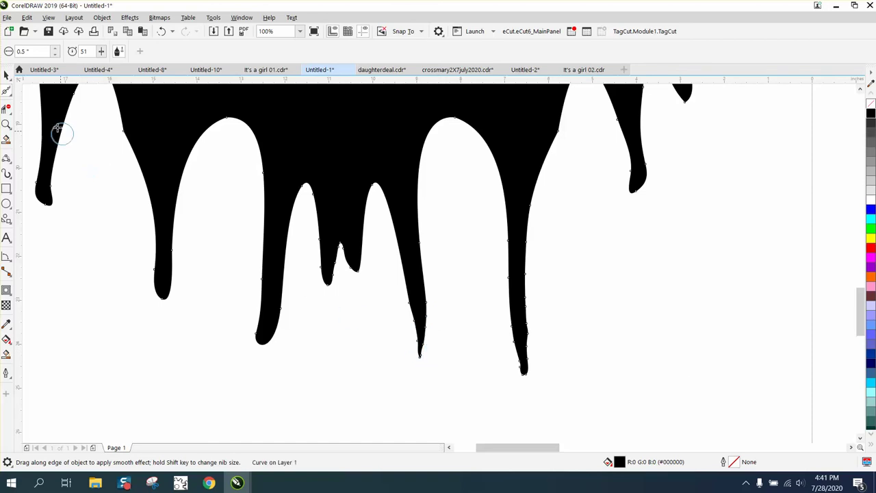
pyautogui.click(11, 93)
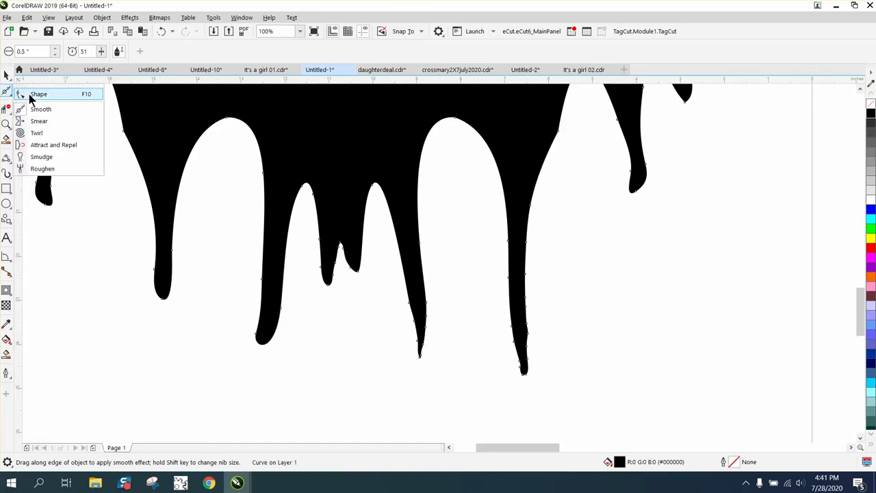
pyautogui.click(30, 97)
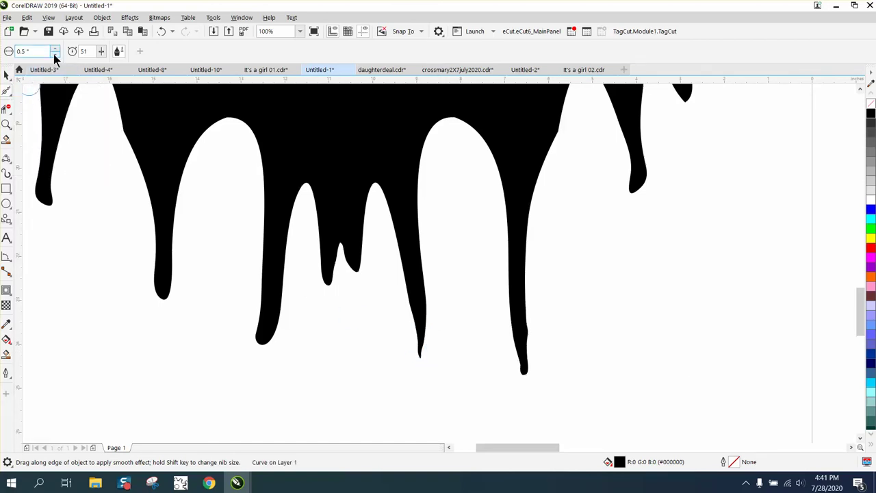
pyautogui.moveTo(31, 51); pyautogui.dragTo(15, 53)
pyautogui.write('2')
pyautogui.press('Return')
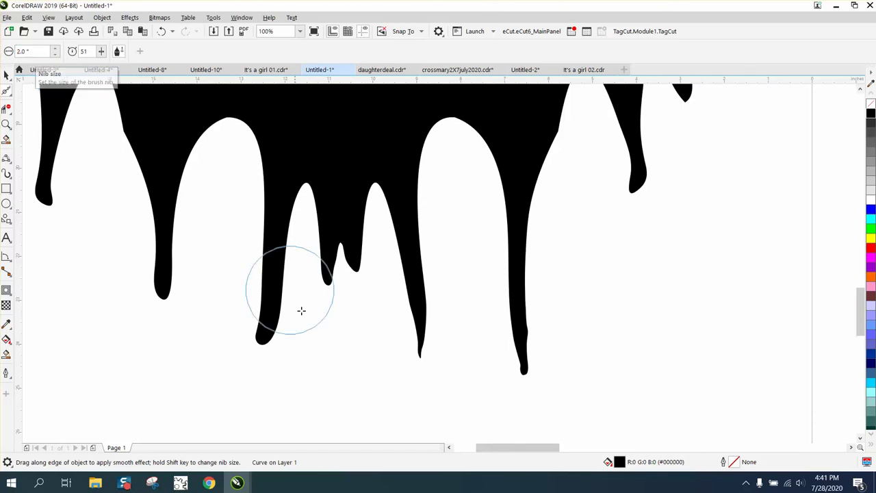
pyautogui.moveTo(420, 328)
pyautogui.mouseDown()
pyautogui.moveTo(420, 349)
pyautogui.moveTo(417, 325)
pyautogui.mouseUp()
pyautogui.moveTo(513, 362); pyautogui.dragTo(514, 324)
# - Move the red rectangle off the reference photo and delete both the rectangle and the photo
pyautogui.scroll(-2, 488, 333)
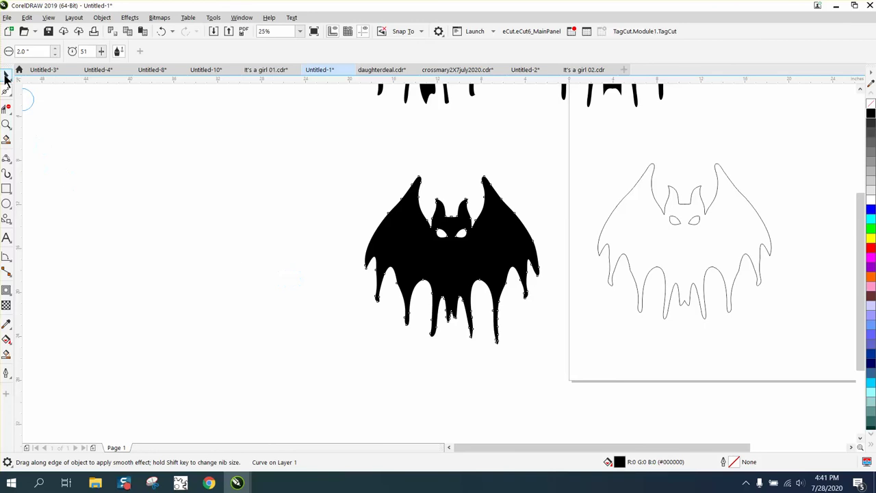
pyautogui.click(6, 76)
pyautogui.click(262, 188)
pyautogui.scroll(-2, 501, 248)
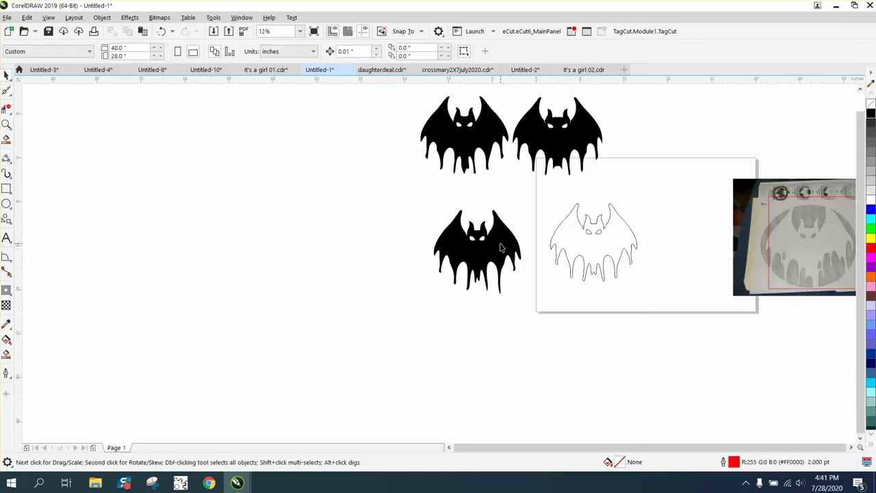
pyautogui.moveTo(791, 252); pyautogui.dragTo(329, 256)
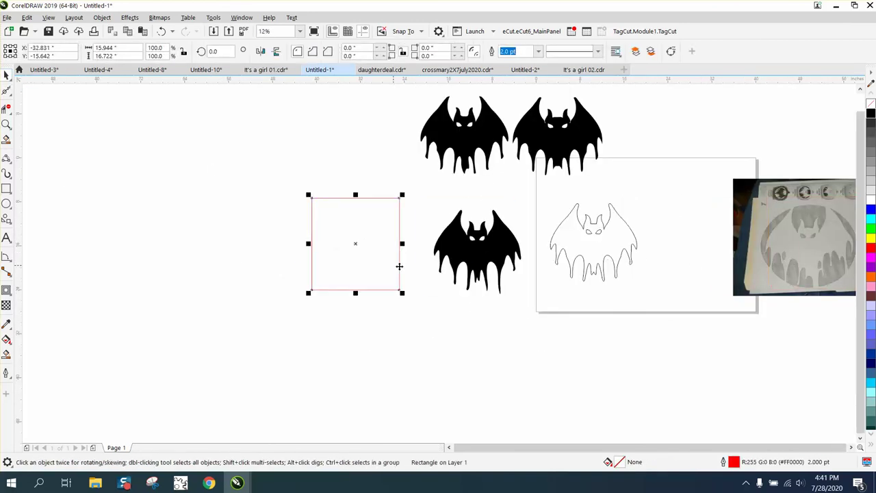
pyautogui.press('Delete')
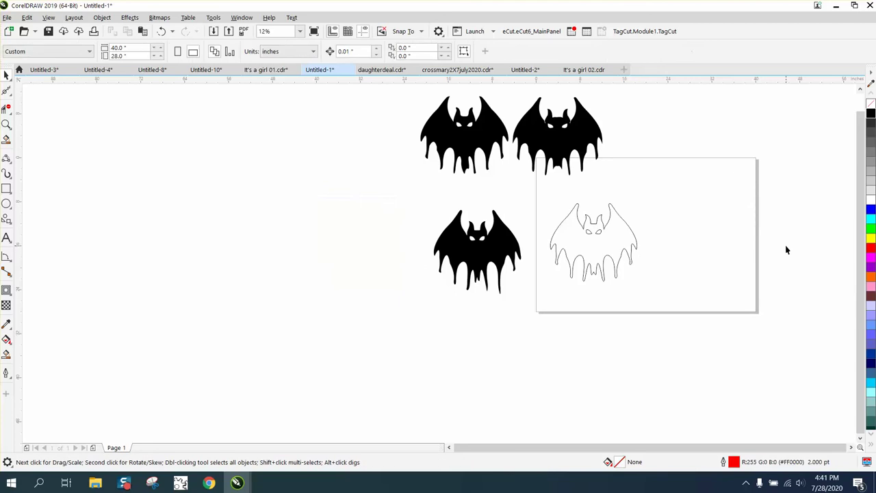
# - Move the edited black bat up into the row beside the other two black bats and deselect it
pyautogui.press('z')
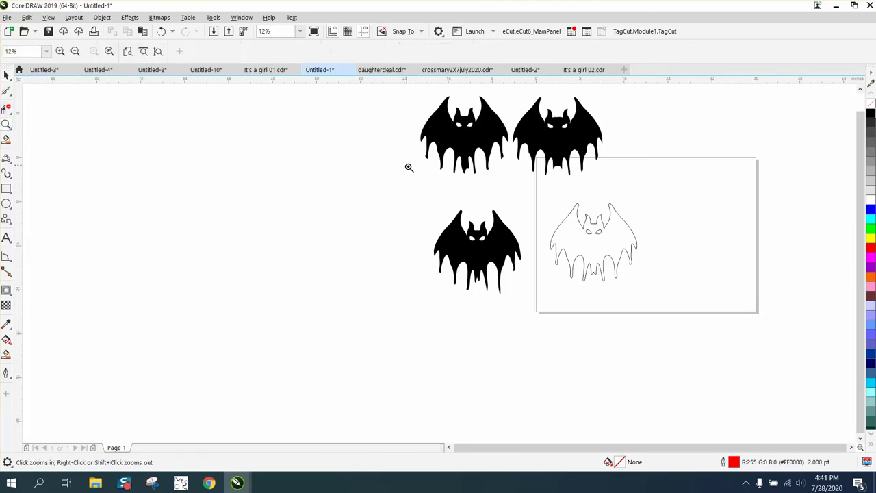
pyautogui.click(5, 75)
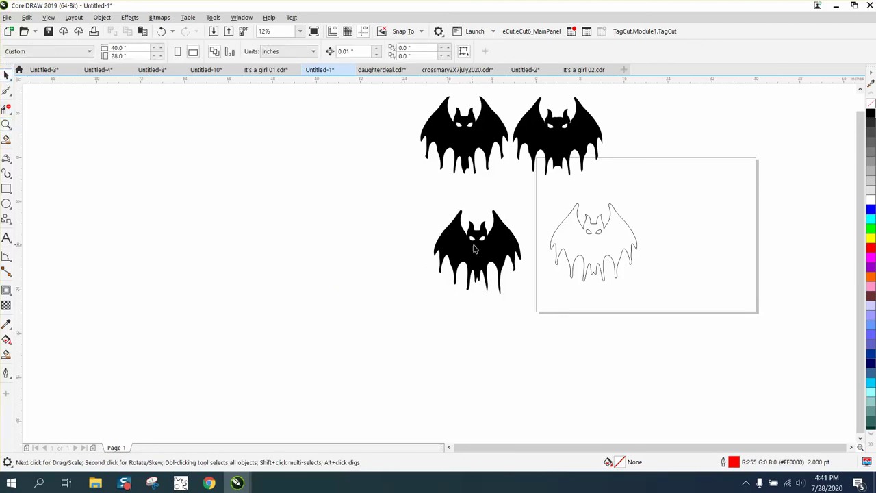
pyautogui.moveTo(474, 249); pyautogui.dragTo(649, 132)
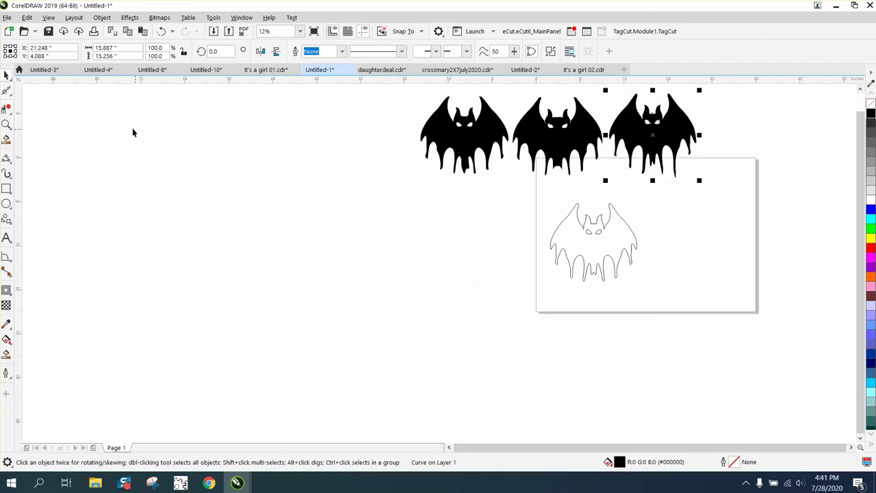
pyautogui.click(7, 123)
pyautogui.rightClick(399, 192)
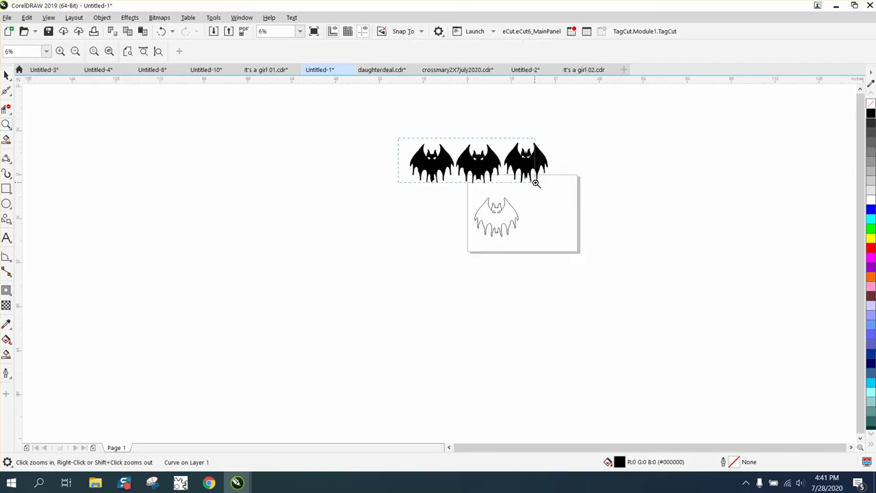
pyautogui.moveTo(536, 182); pyautogui.dragTo(565, 200)
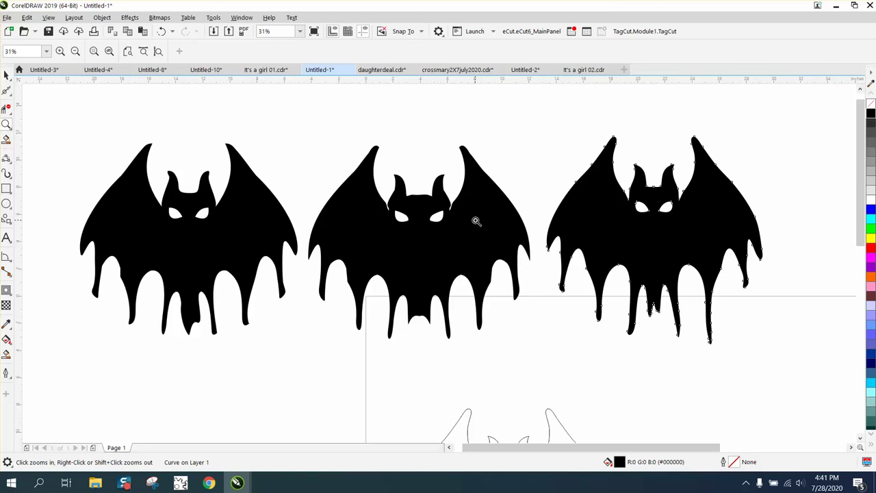
pyautogui.click(7, 75)
pyautogui.click(253, 117)
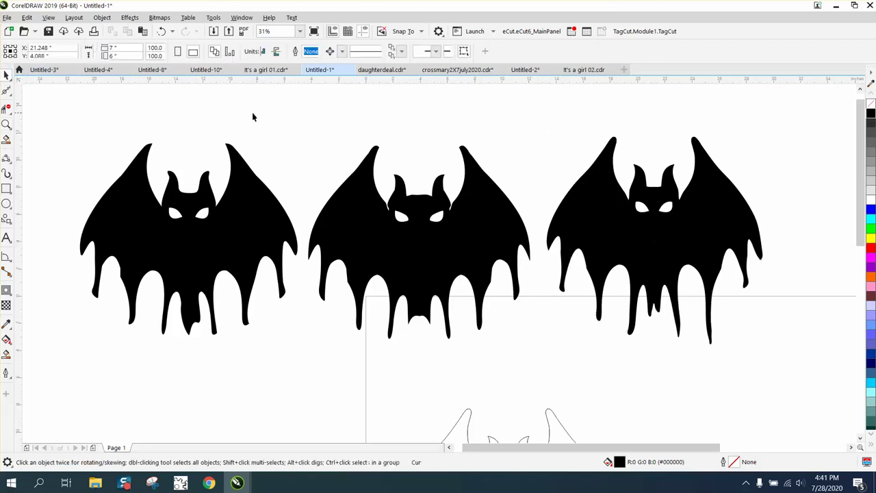